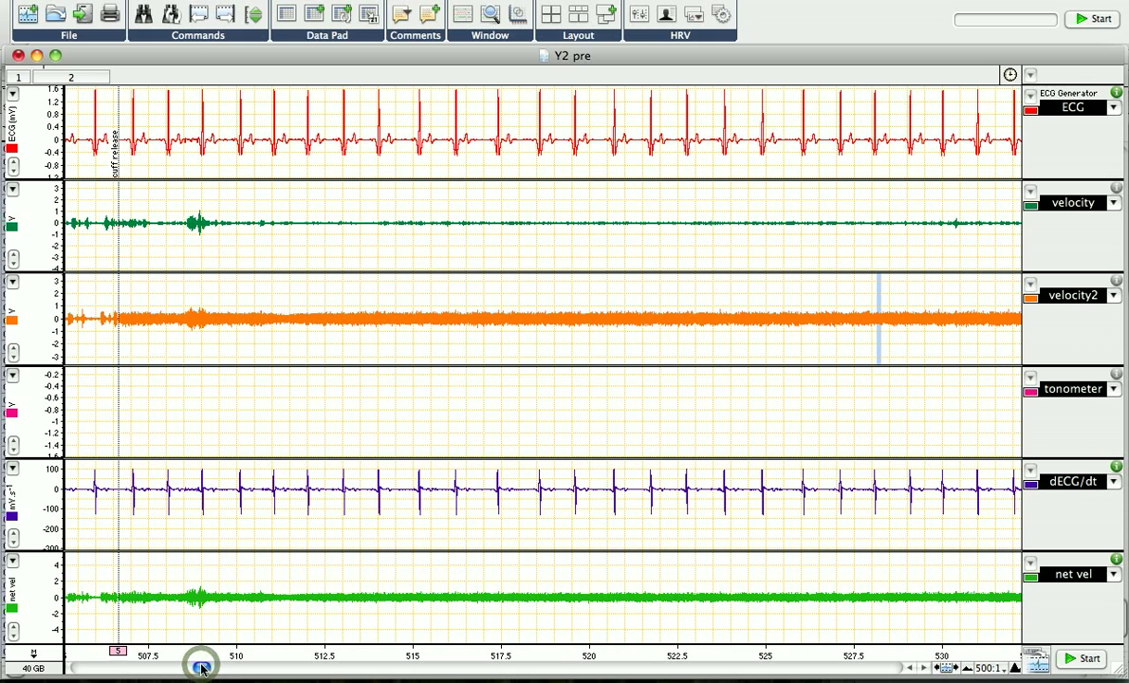
Step: Scroll to about 1630 s and rescale the tonometer axis to roughly -1.4 to -2.8 V
left_click_drag(201, 668, 320, 667)
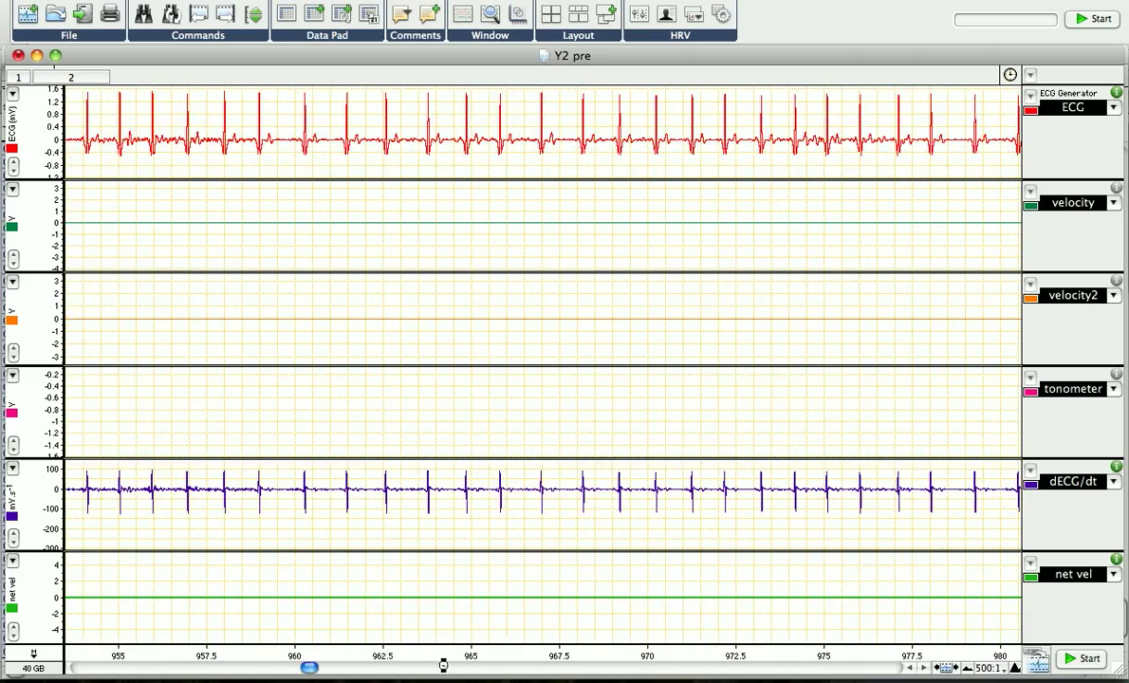
left_click_drag(443, 667, 477, 673)
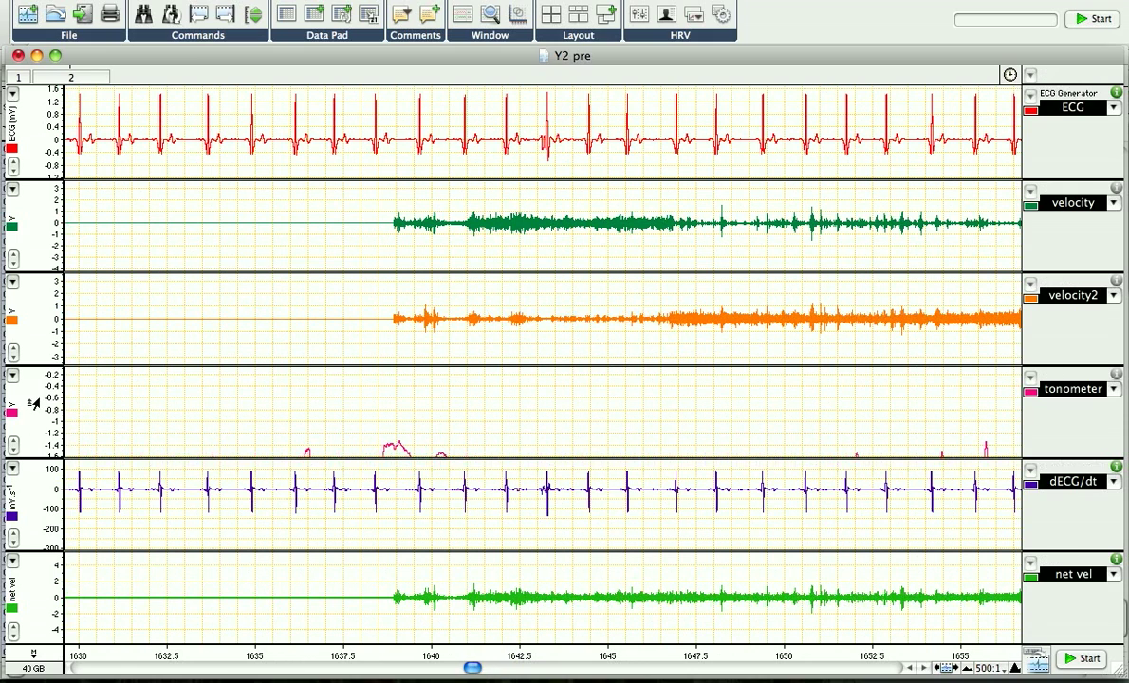
left_click_drag(32, 403, 35, 405)
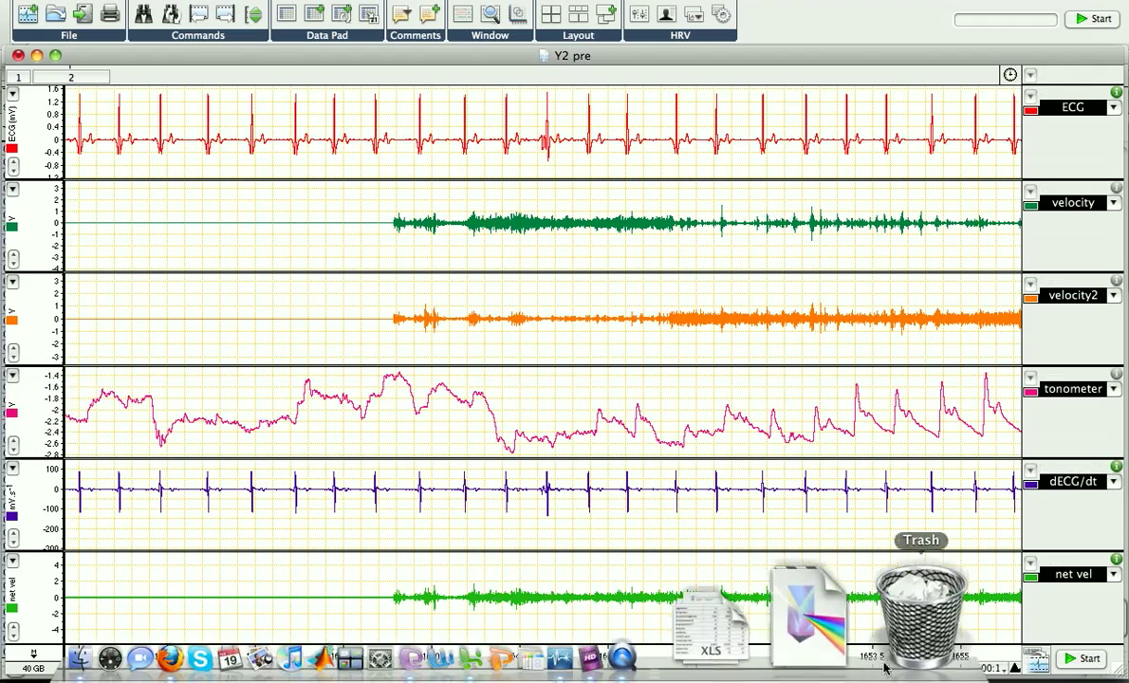
left_click_drag(924, 671, 919, 668)
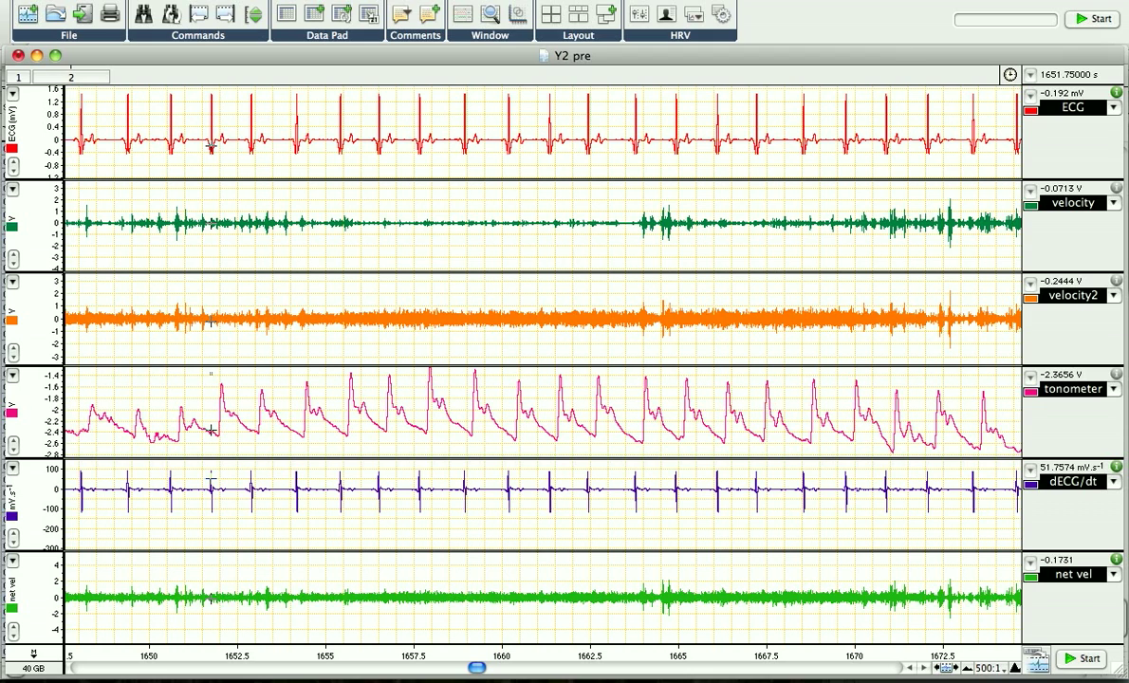
Step: Drag-select the tonometer trace from about 1651.5 s to 1671 s
left_click_drag(211, 375, 892, 454)
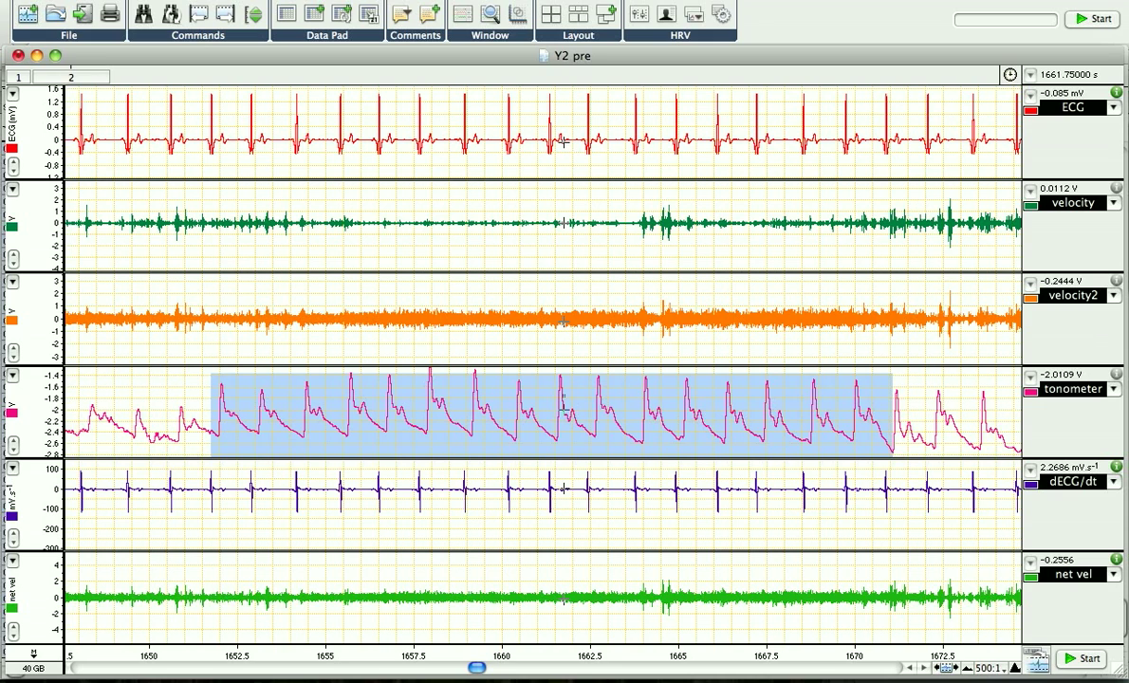
left_click_drag(201, 392, 885, 437)
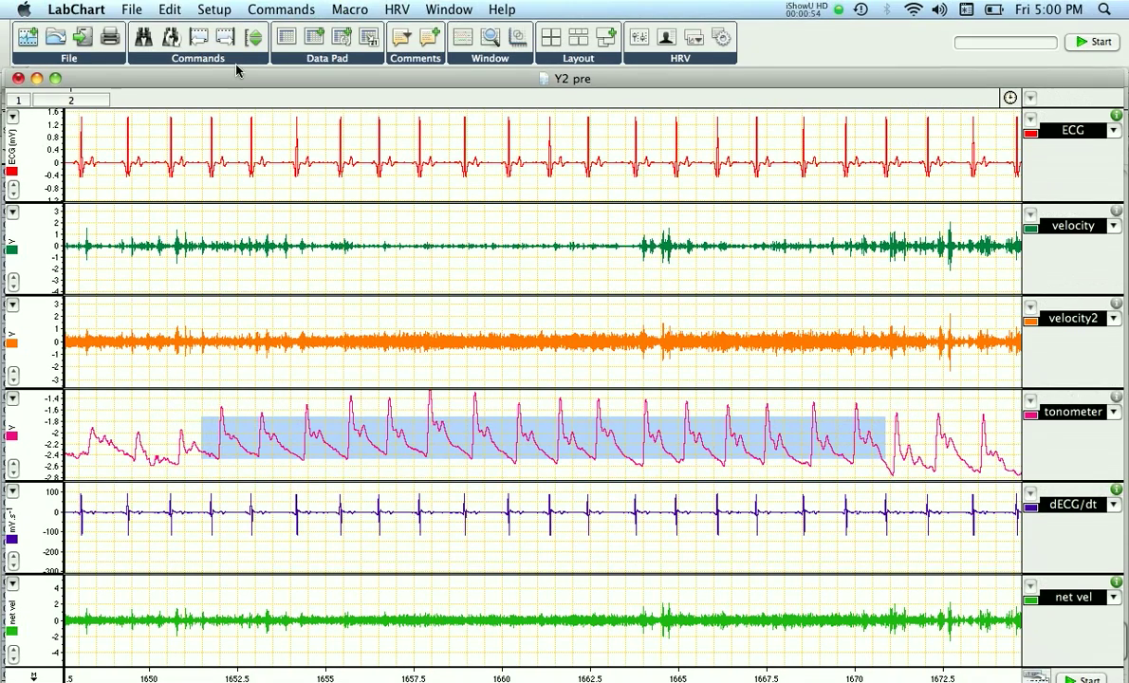
Step: Start Save Selection with MATLAB Data as the export format
left_click(133, 8)
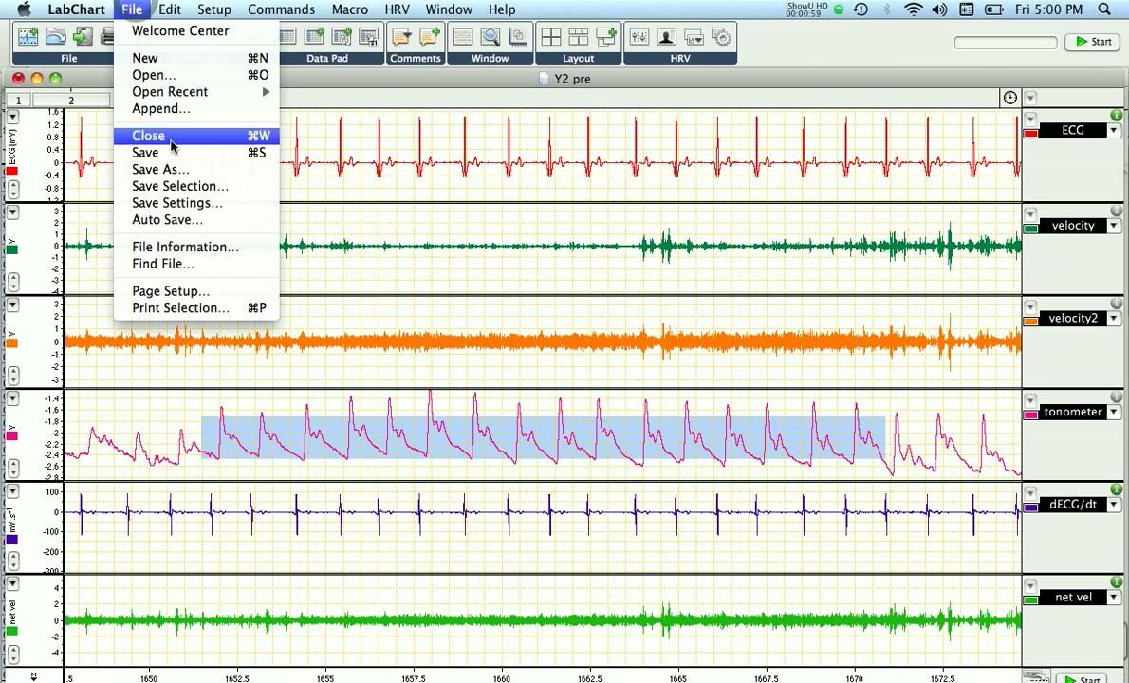
left_click(191, 195)
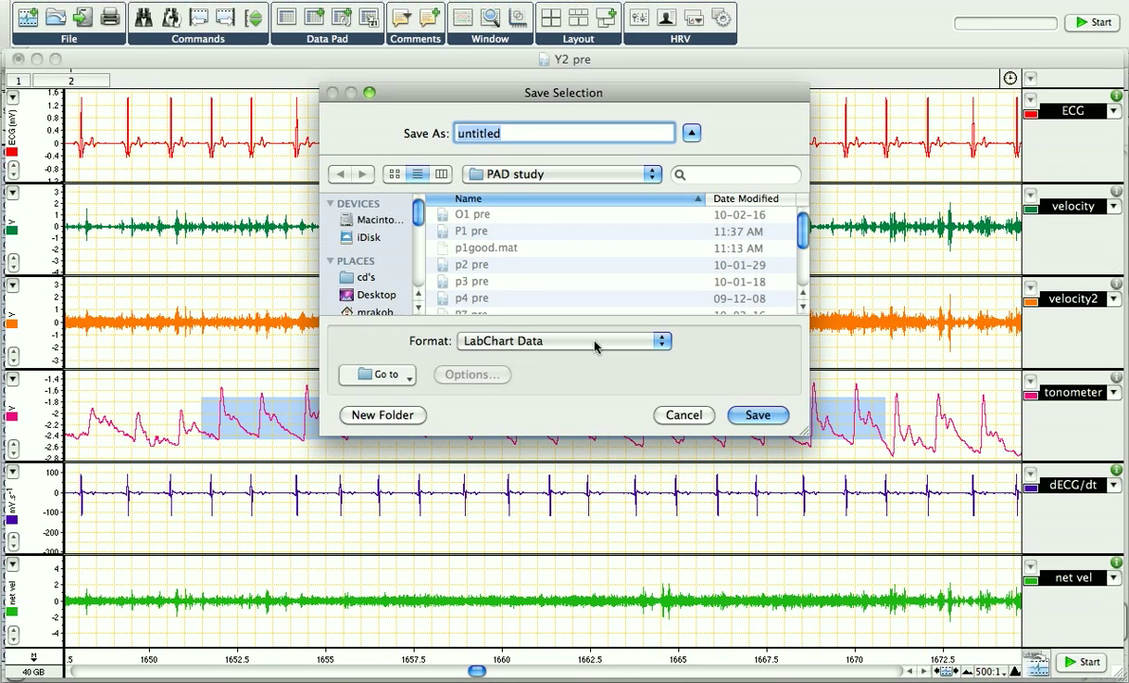
left_click(662, 342)
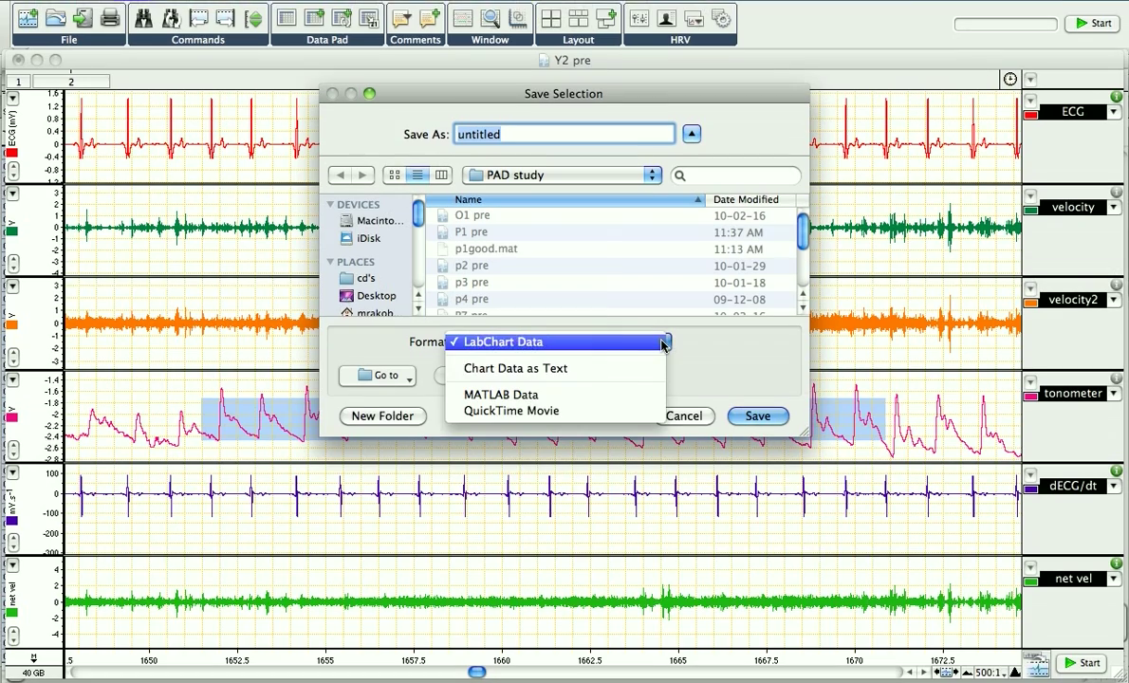
key("Down")
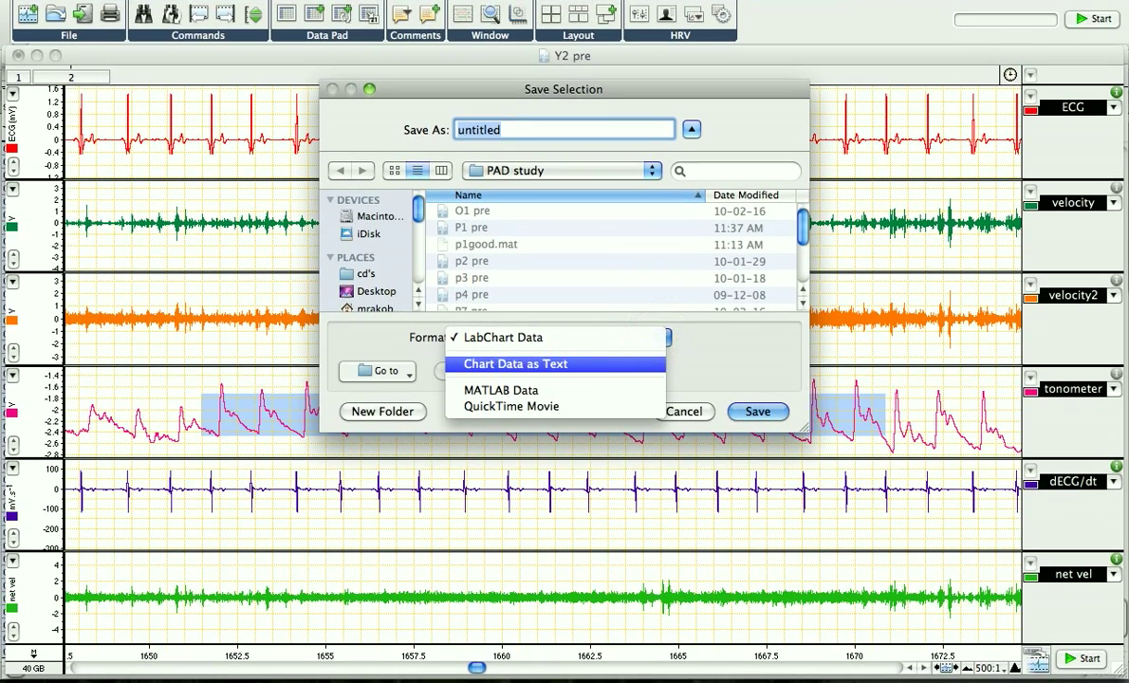
left_click(555, 393)
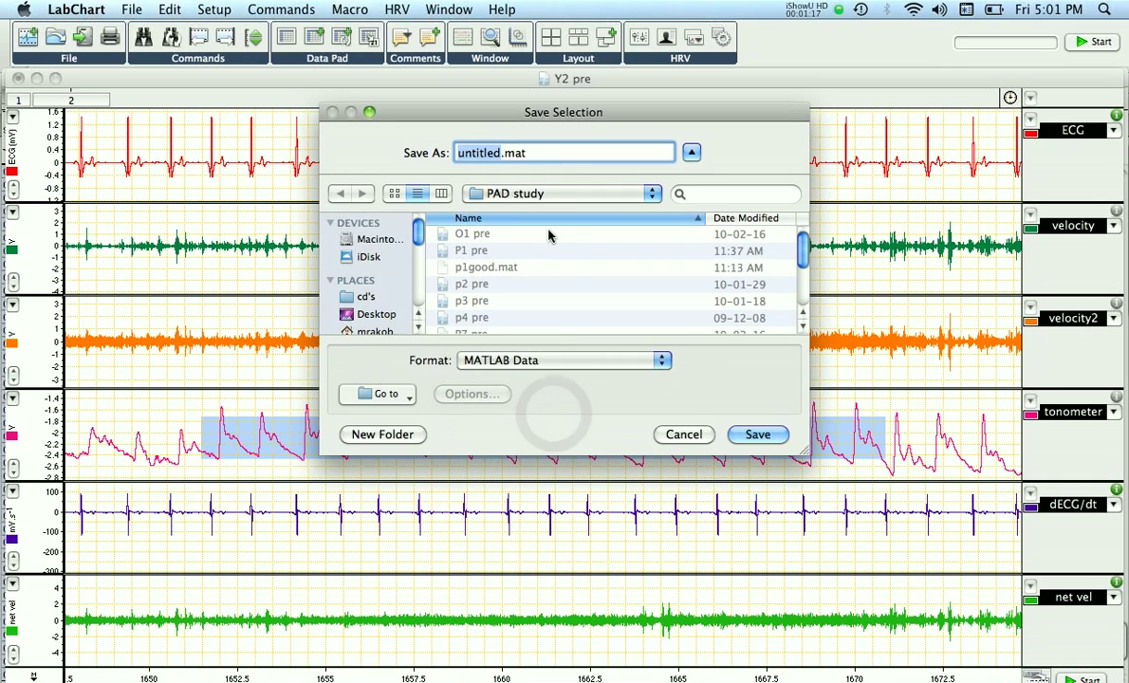
Step: Save the selection to the Desktop as tada.mat
left_click(362, 316)
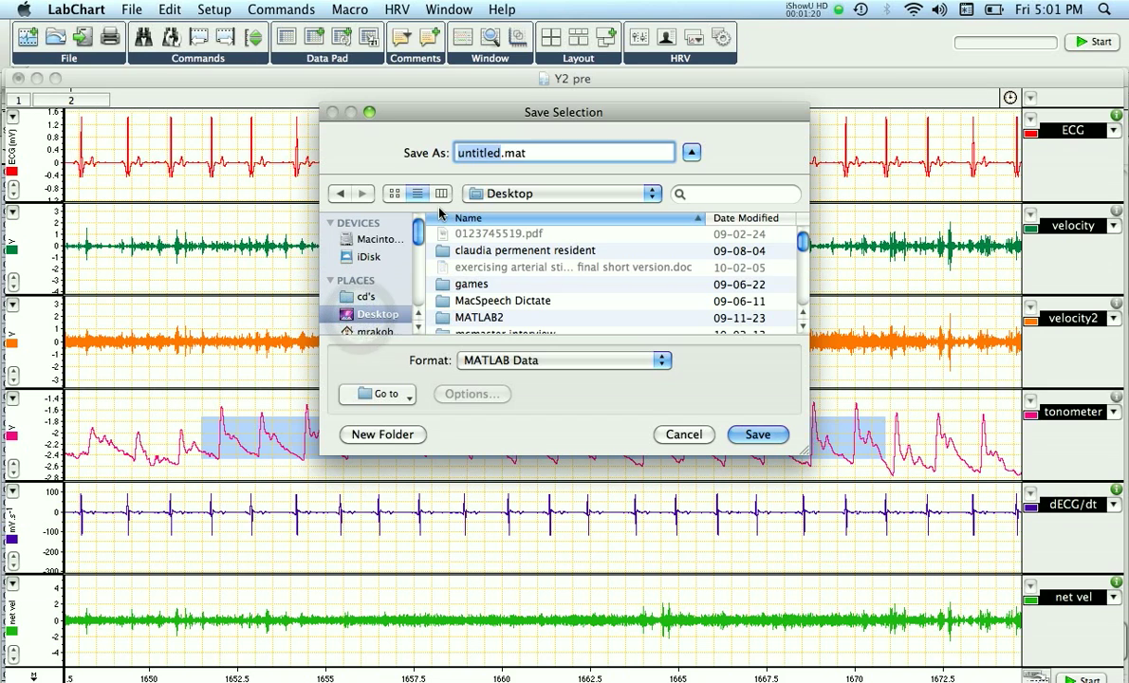
type("ta")
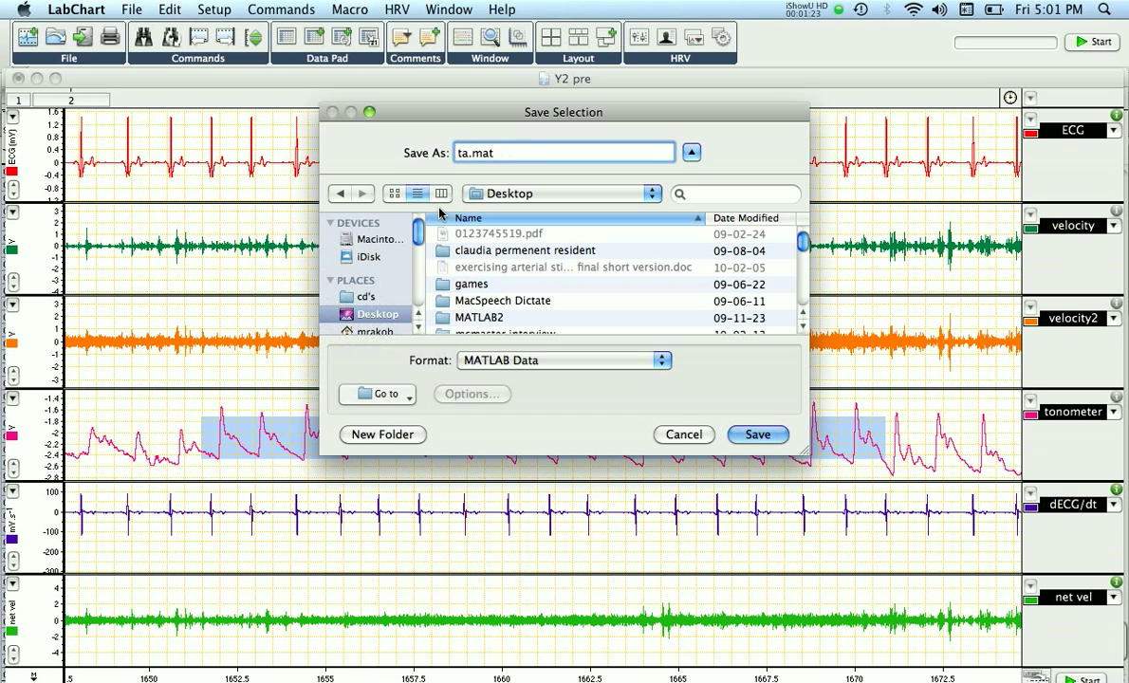
type("da")
left_click(744, 439)
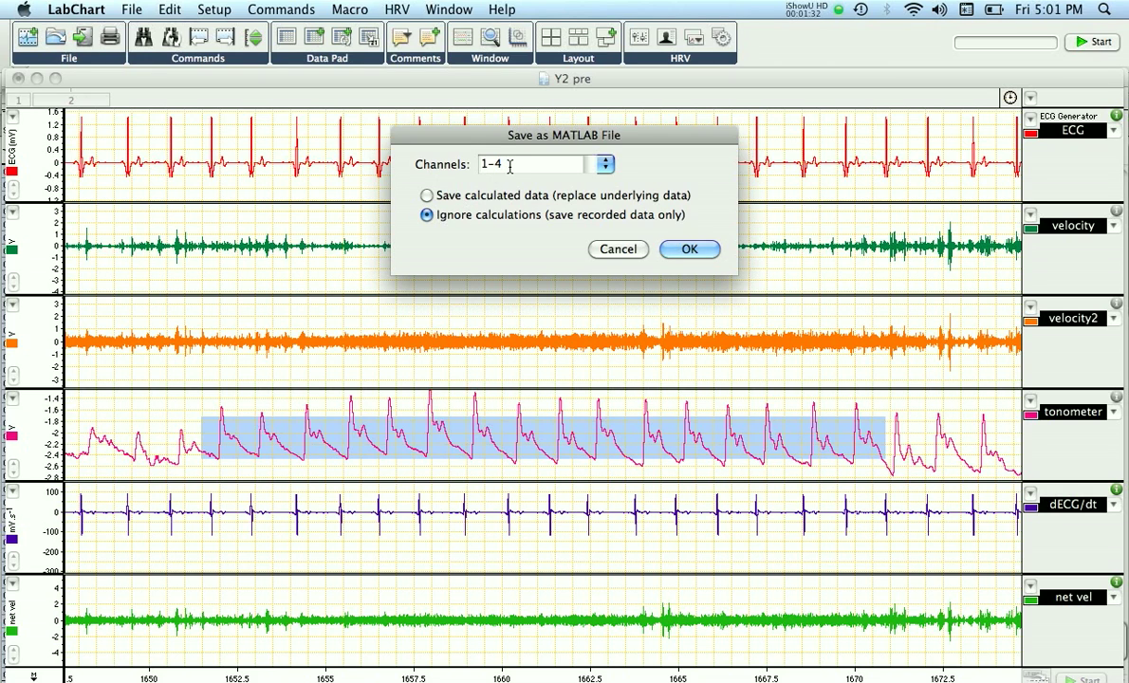
Step: Export channel 4 only, saving calculated data in place of underlying data
left_click_drag(510, 166, 462, 165)
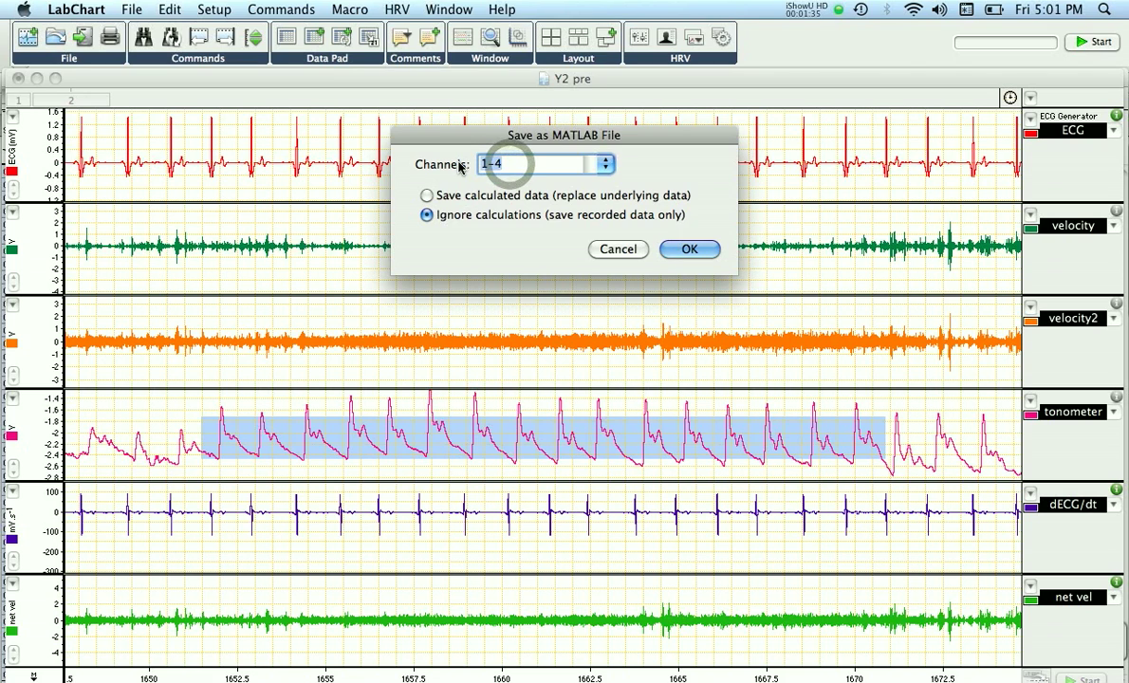
type("4")
left_click(456, 194)
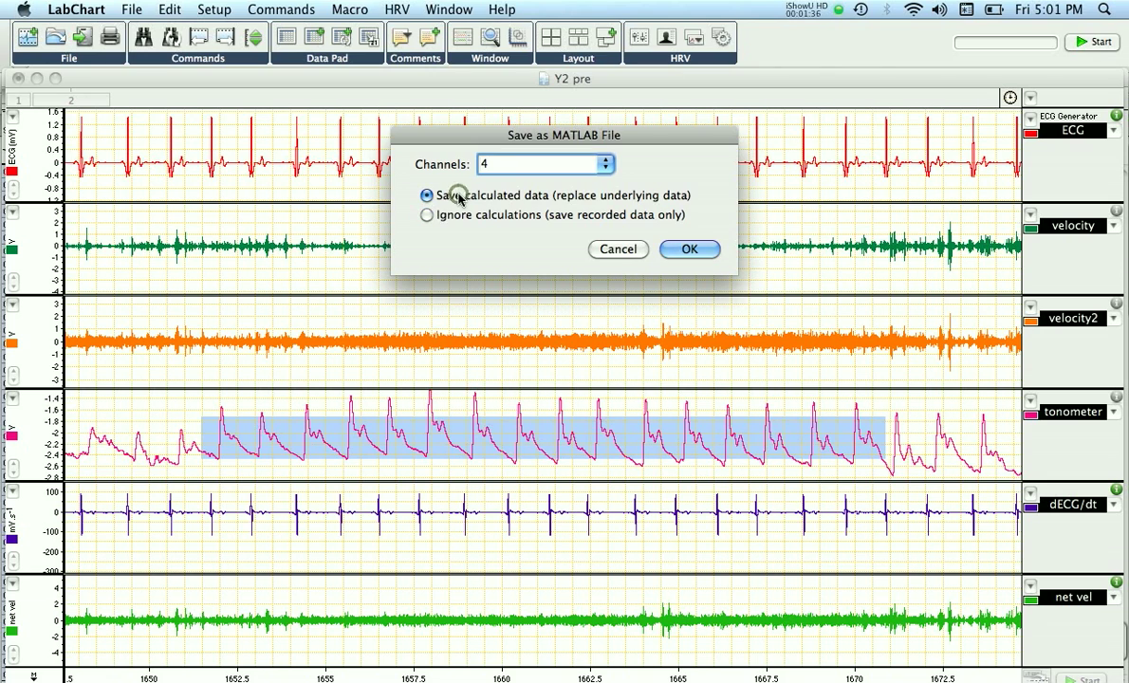
left_click(685, 250)
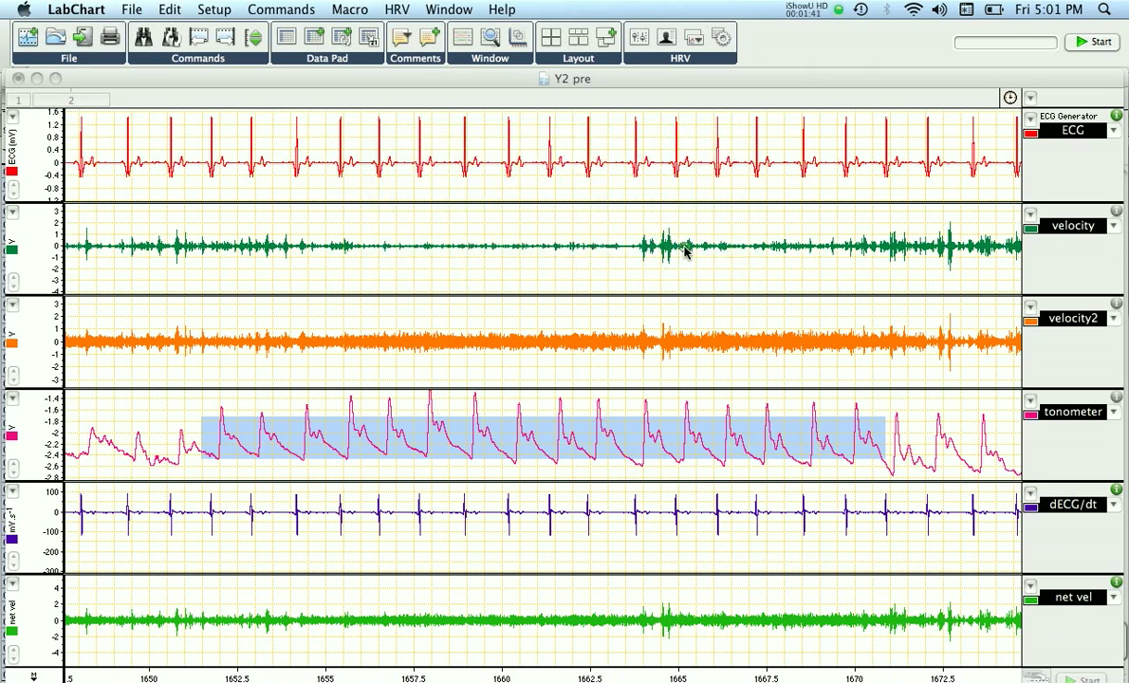
left_click(685, 248)
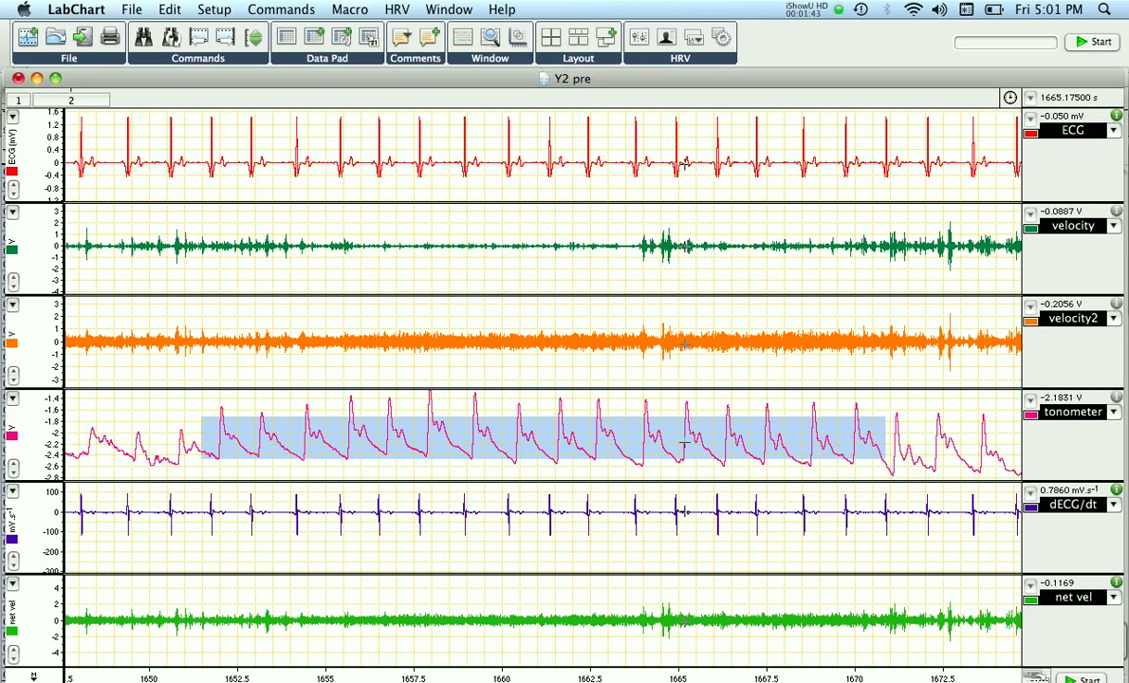
Step: Launch MATLAB from a Spotlight search for 'mat', then return to the LabChart chart
mouse_move(9, 6)
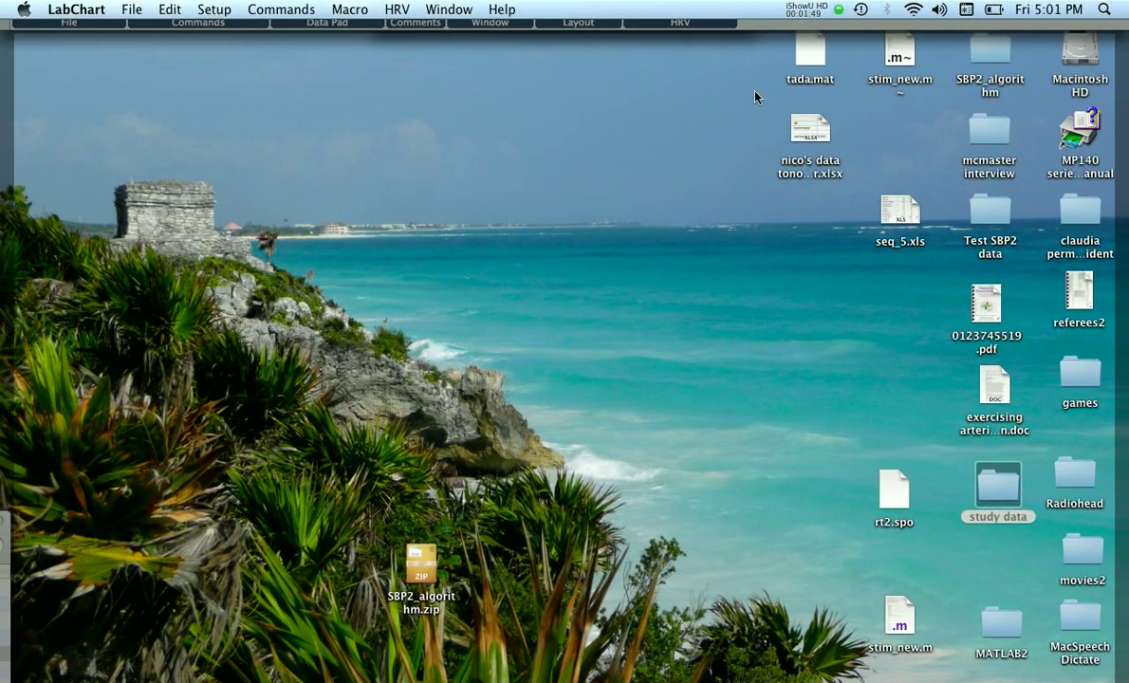
key("super+space")
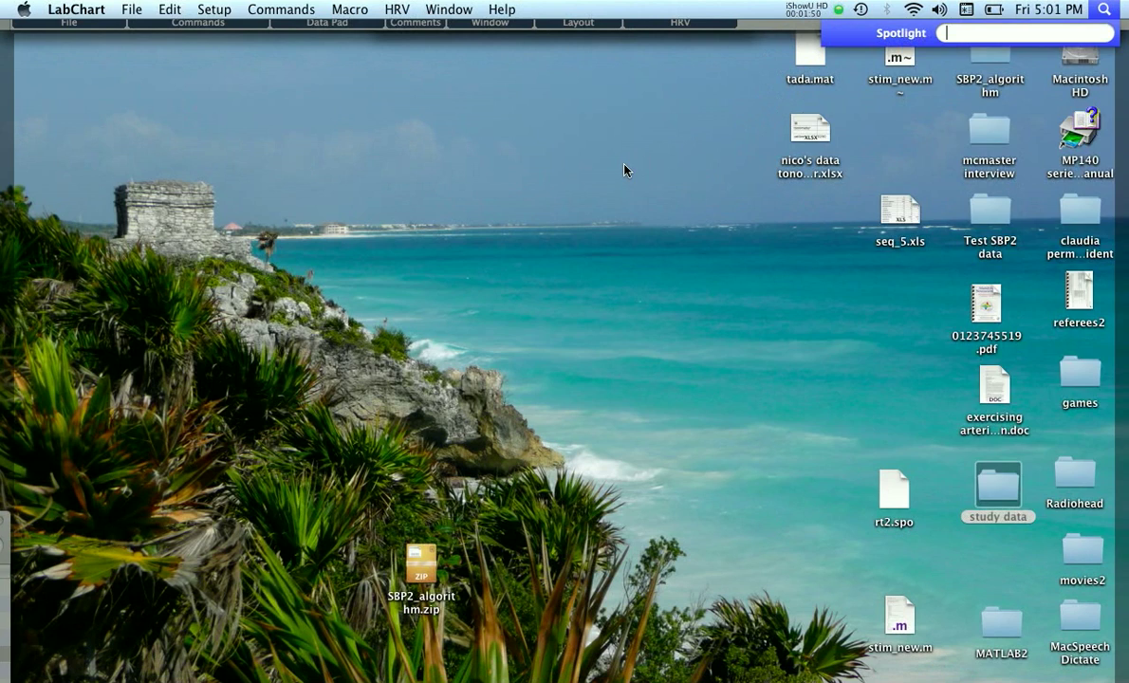
type("mat")
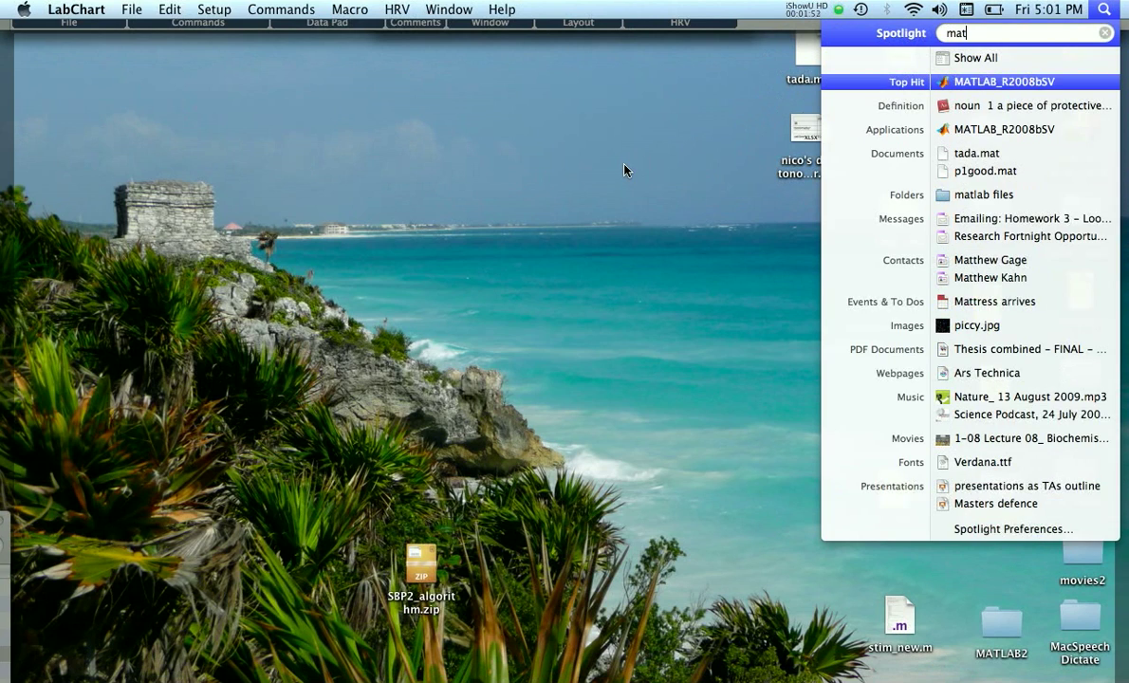
key("Return")
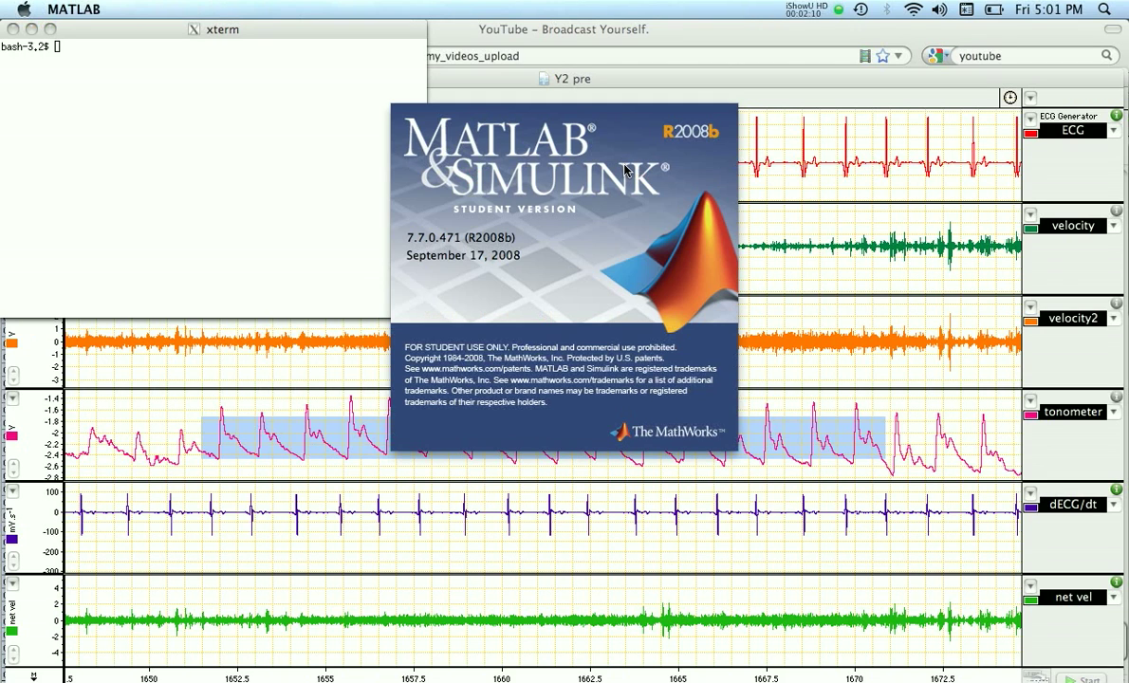
left_click(330, 534)
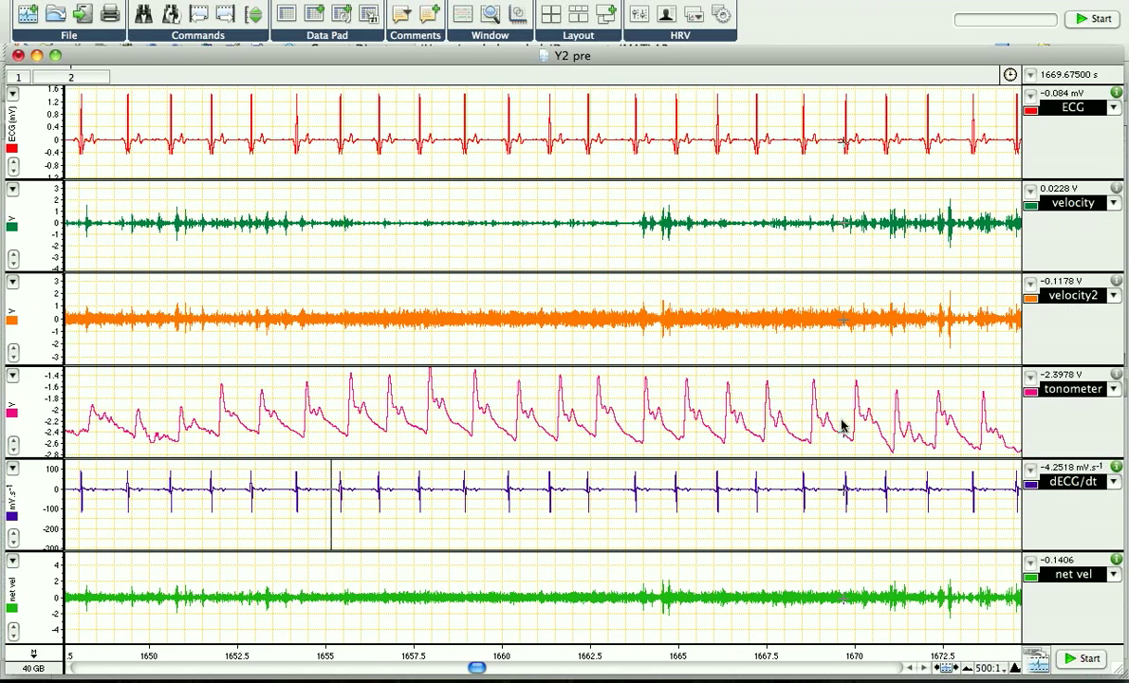
Step: Add a 'radial tomometer' comment on the tonometer trace
left_click(211, 390)
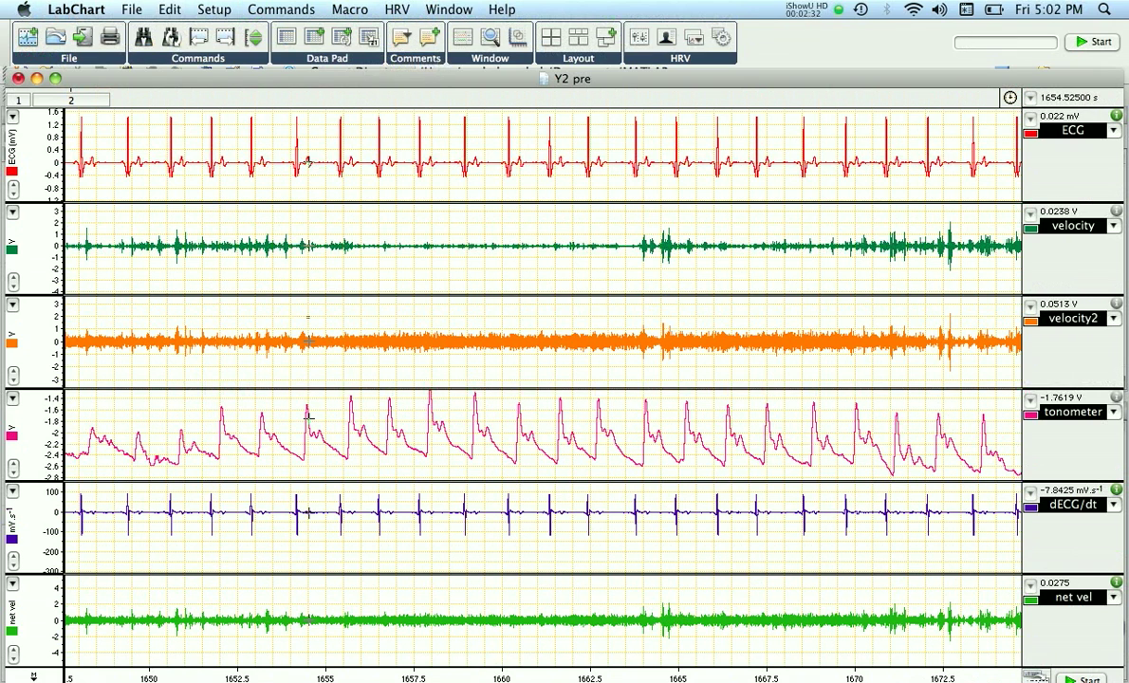
left_click(282, 9)
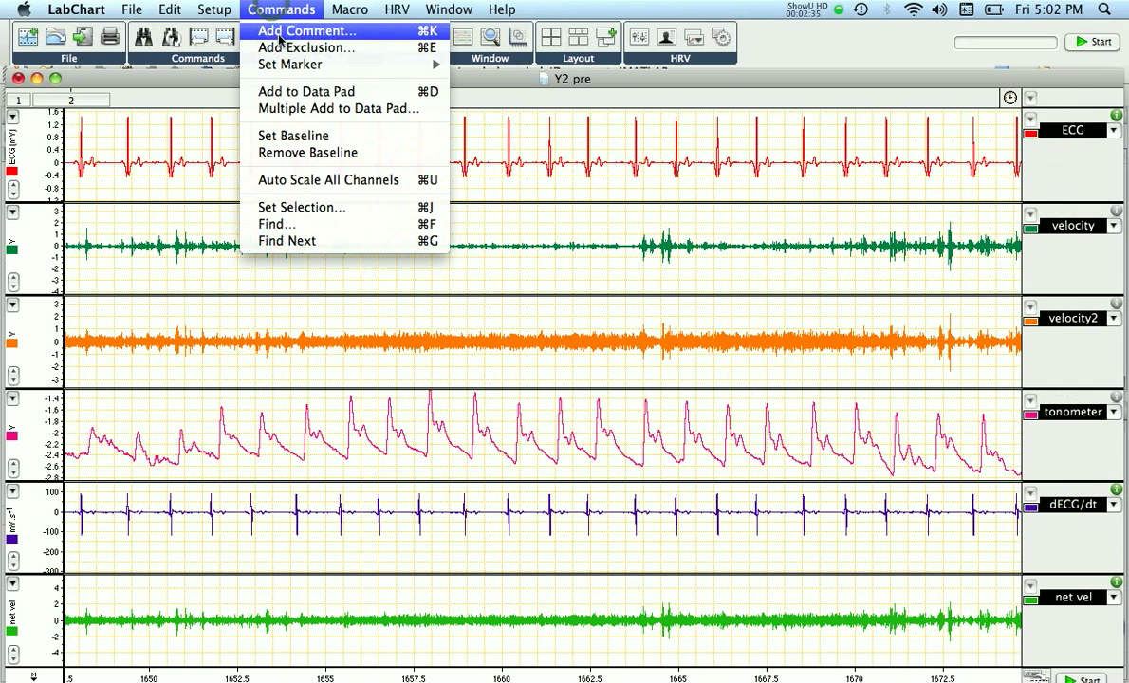
left_click(279, 32)
type("ra")
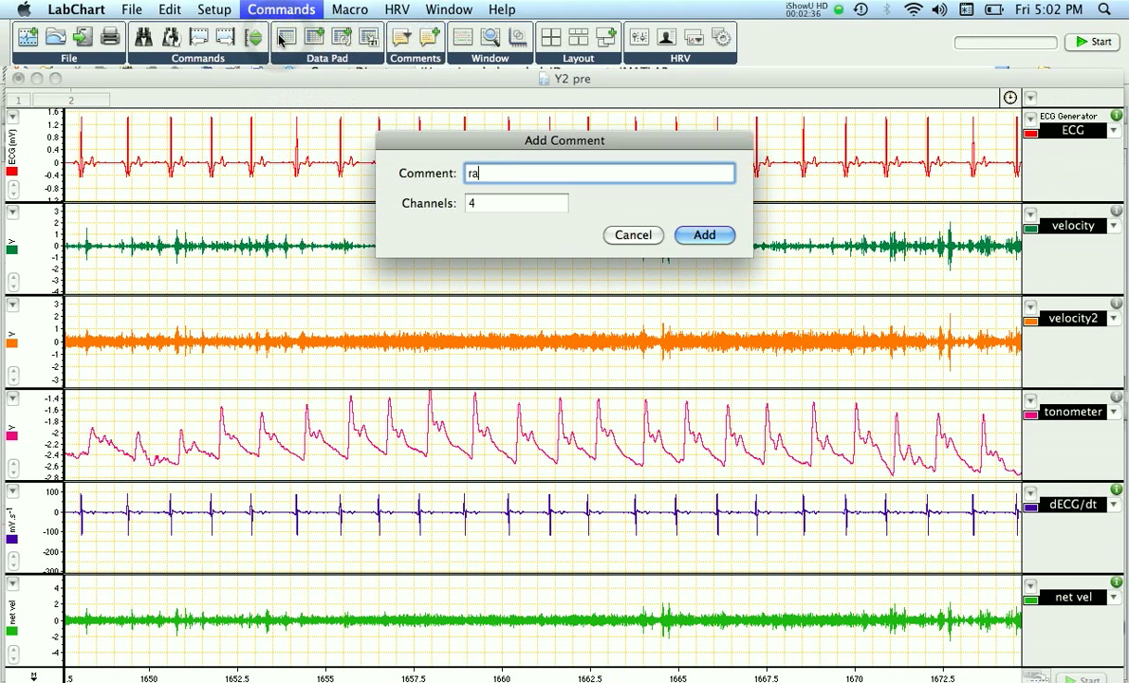
type("dial to")
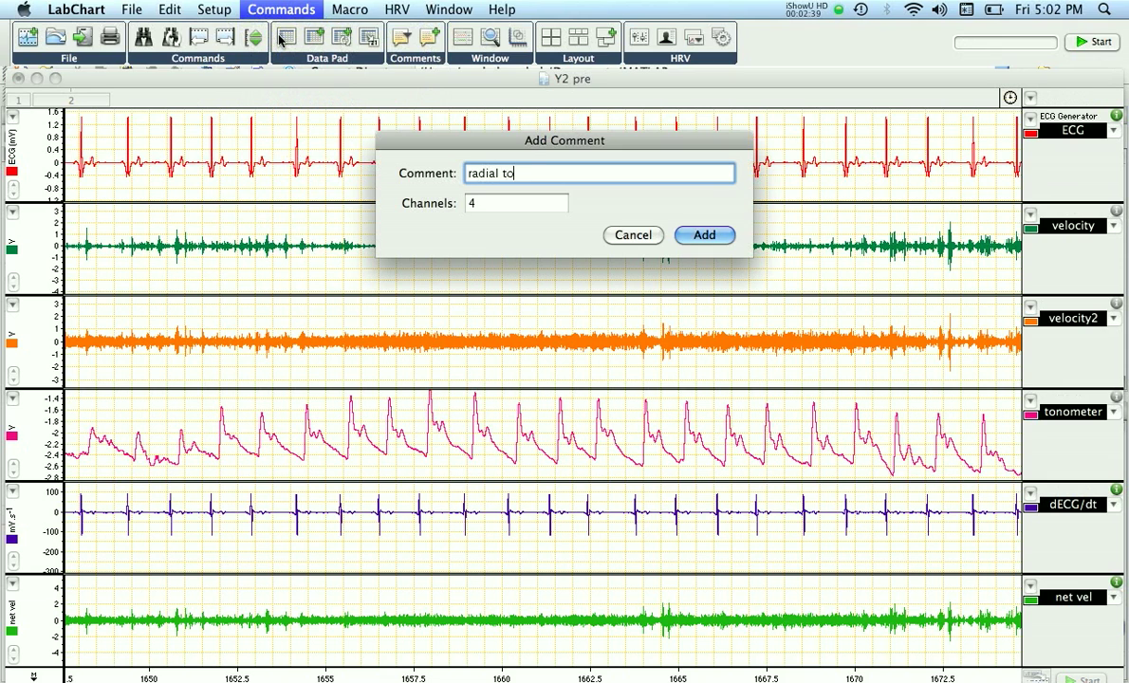
type("mometer")
left_click(702, 235)
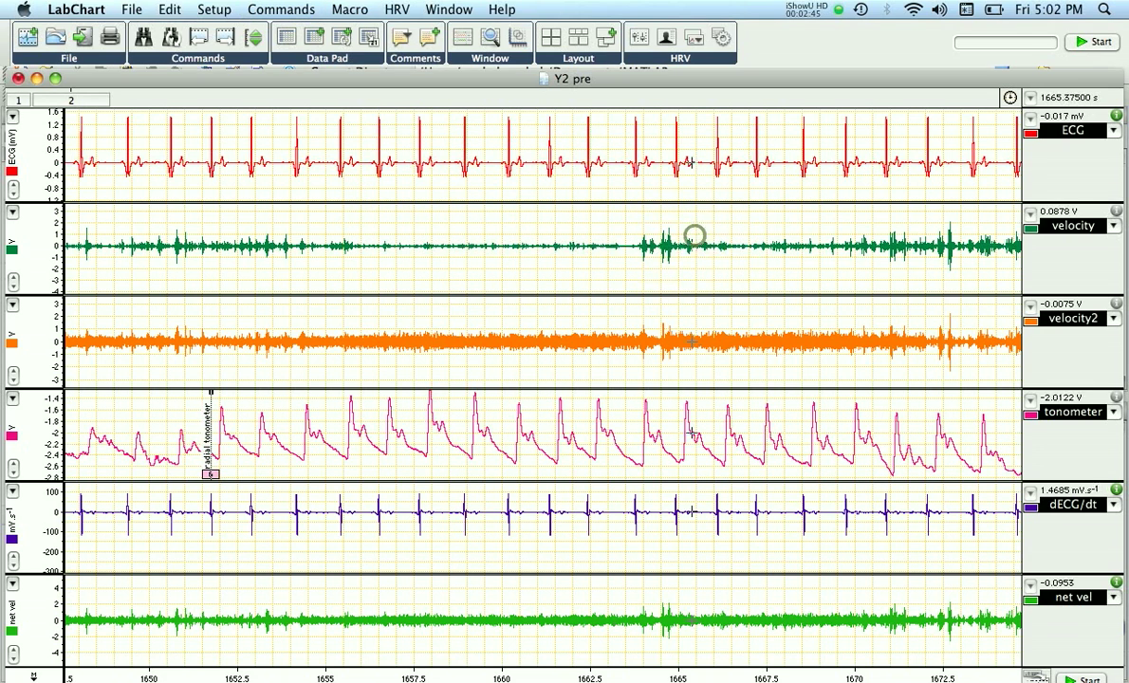
Step: Jump to comment '6: radial tonometer' and switch to MATLAB
left_click(402, 40)
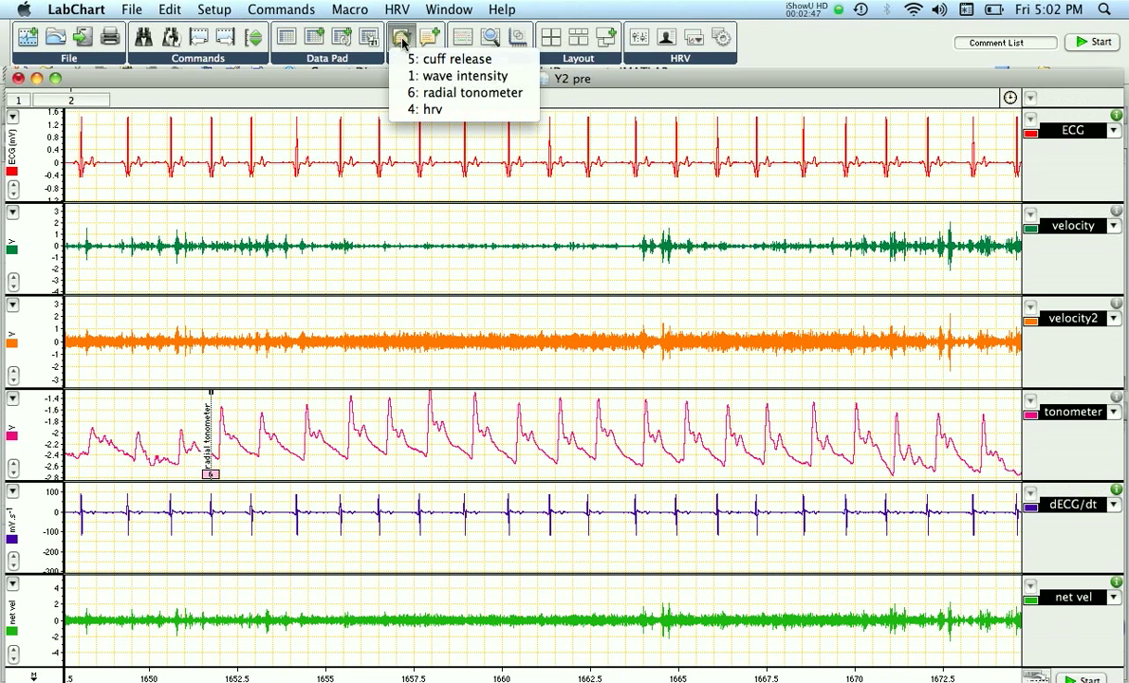
left_click(430, 95)
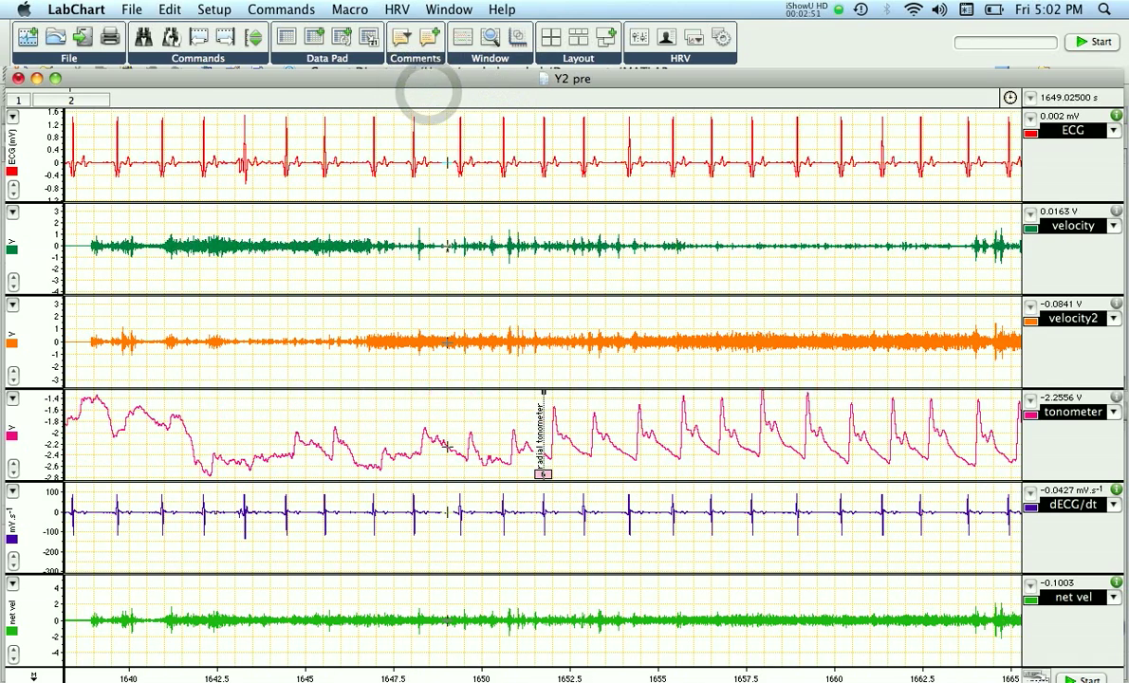
key("super+Tab")
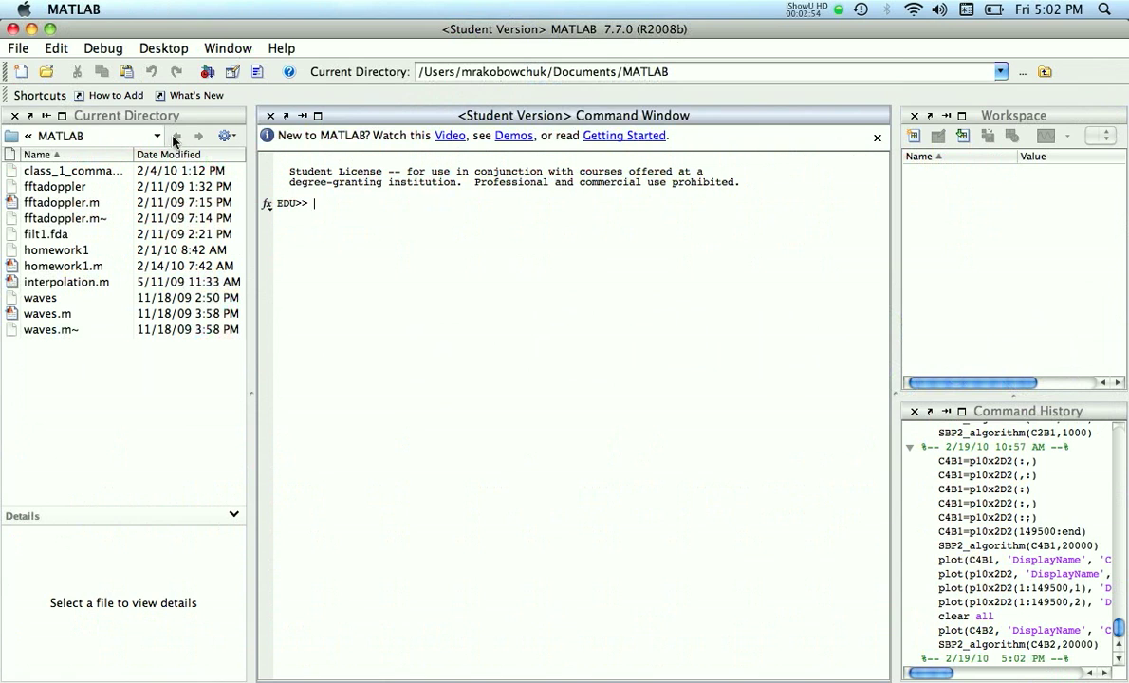
Step: Set the current directory to Desktop and load C4B2 from tada.mat
left_click(157, 137)
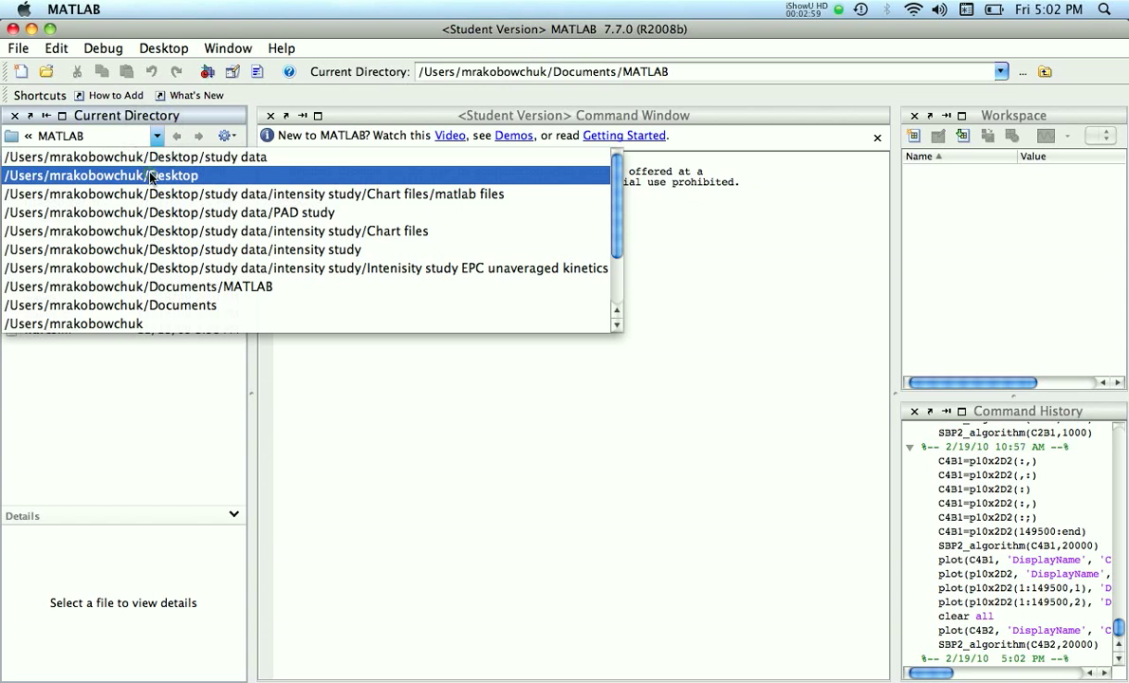
left_click(152, 177)
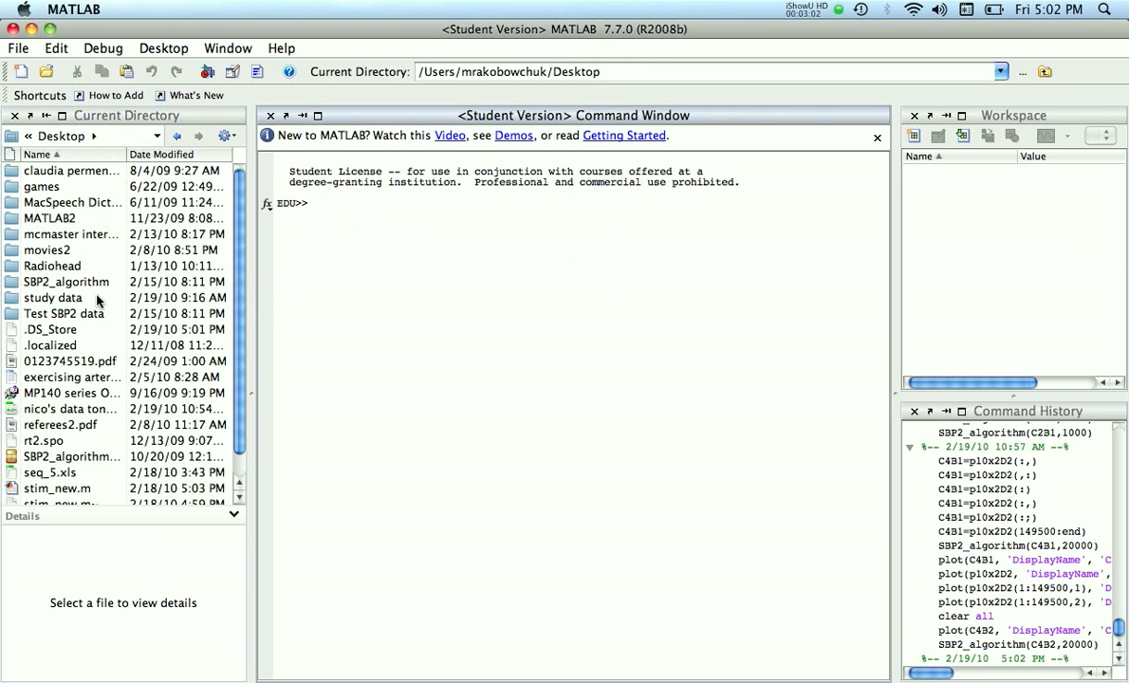
scroll(88, 392, "down", 2)
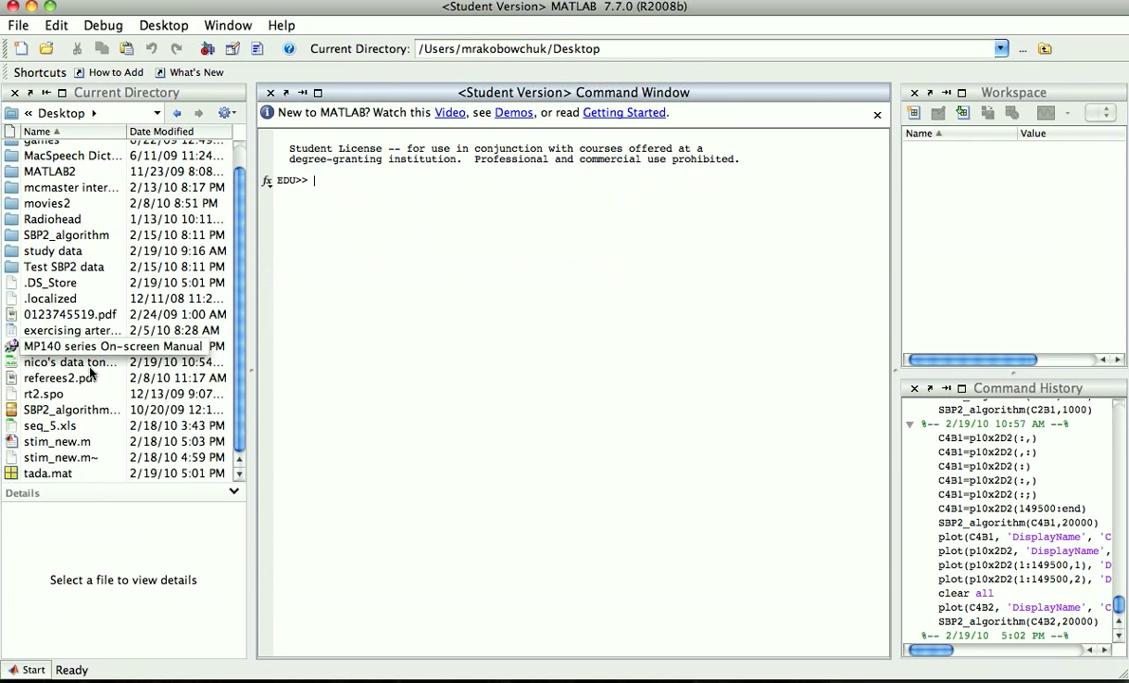
left_click(49, 475)
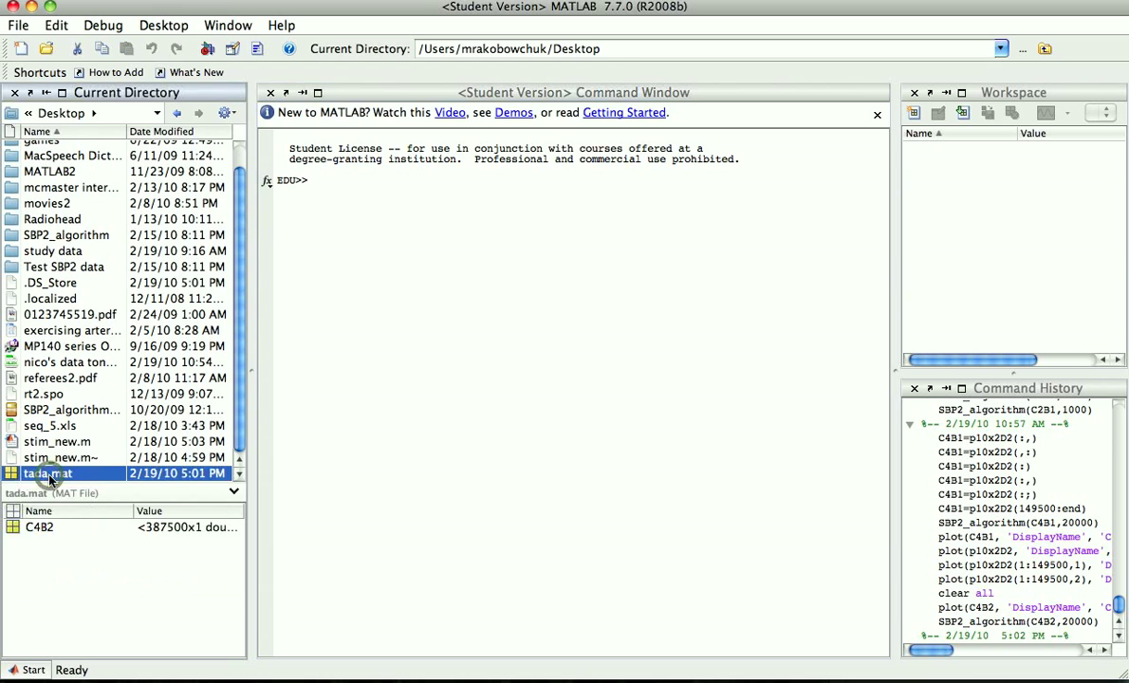
left_click(55, 528)
double_click(55, 528)
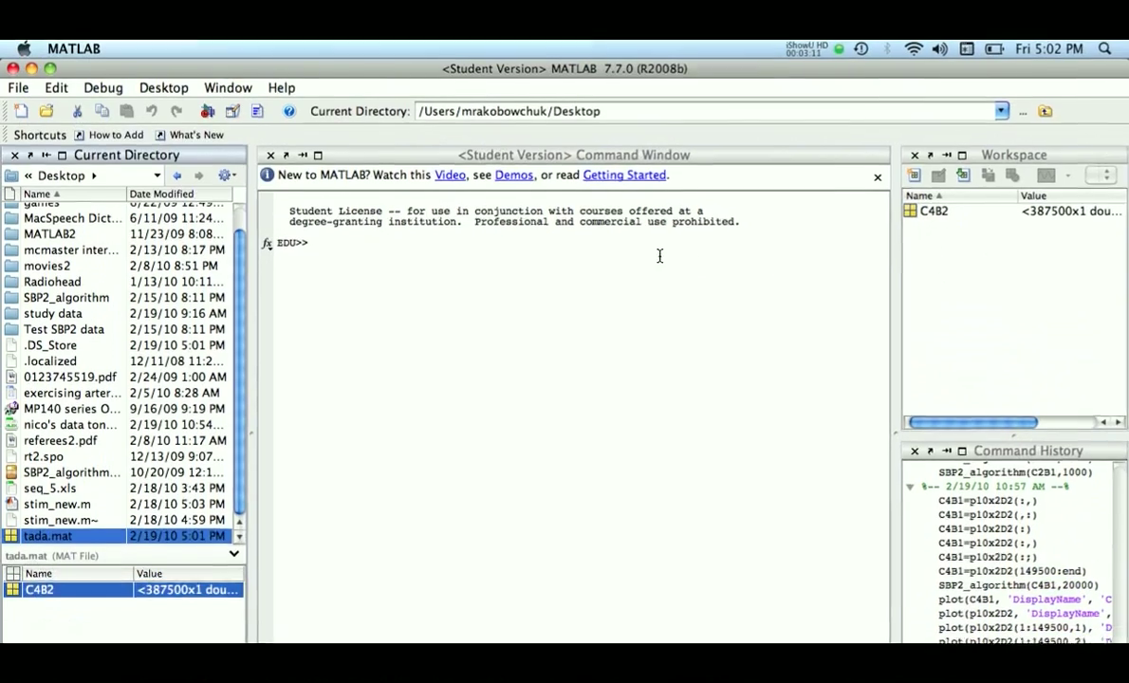
Step: Recall SBP2_algorithm(C4B2,10000), change it to 20000, and run it
left_click(659, 262)
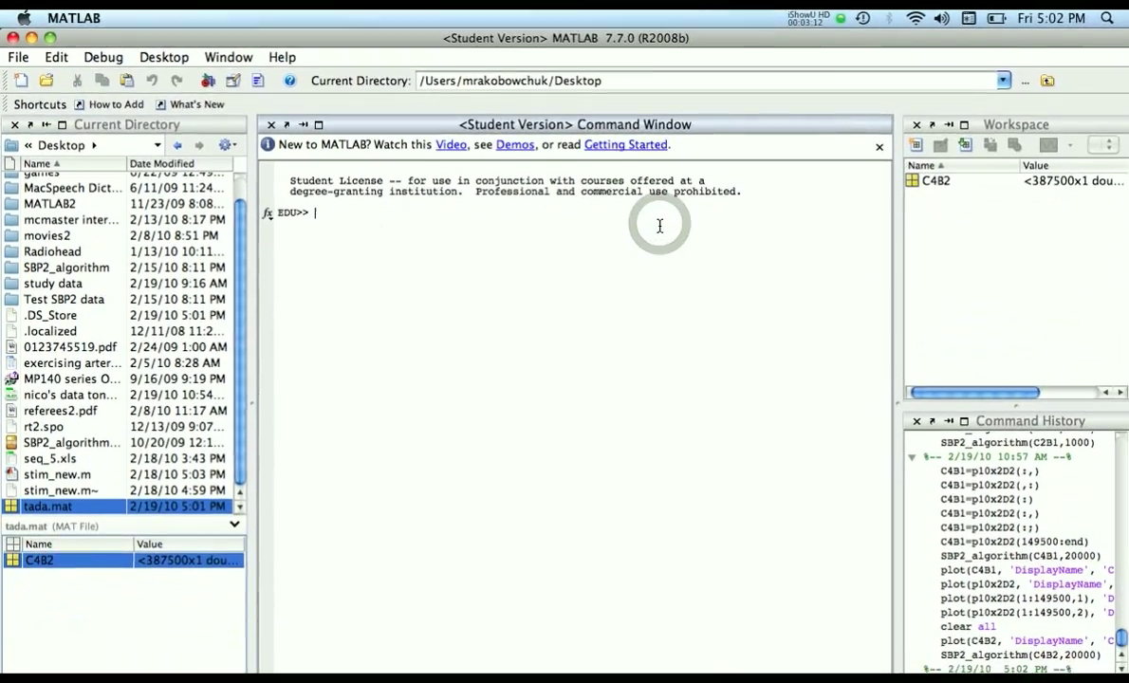
type("SB")
key("Up")
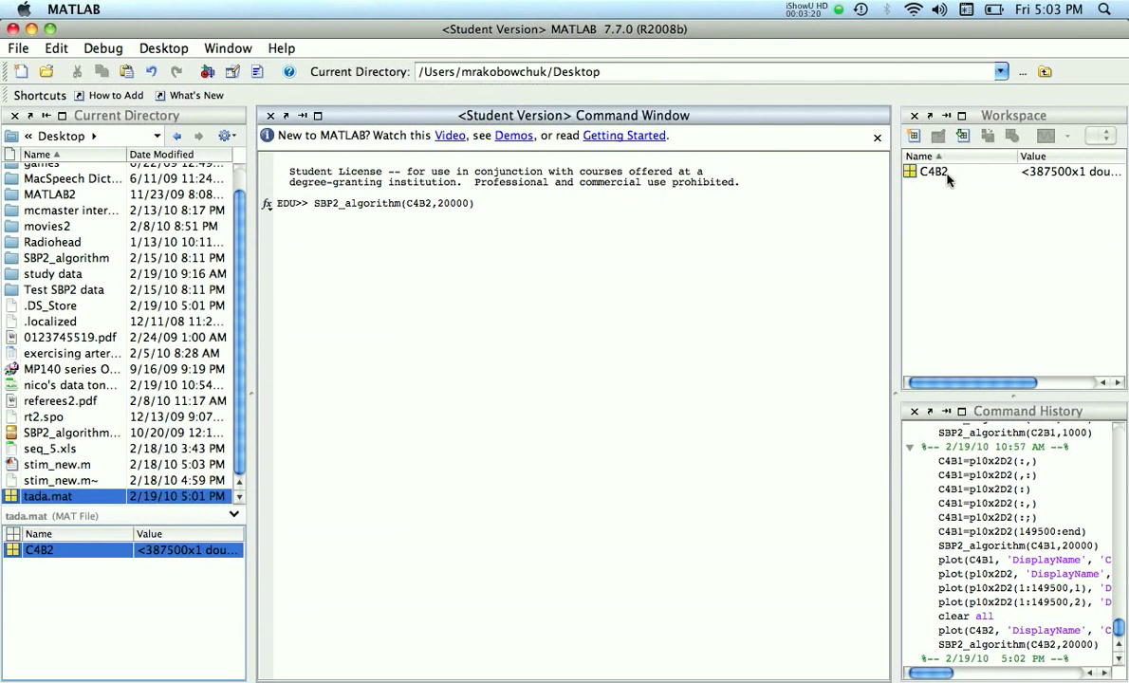
left_click(441, 203)
key("BackSpace")
type("2")
key("Return")
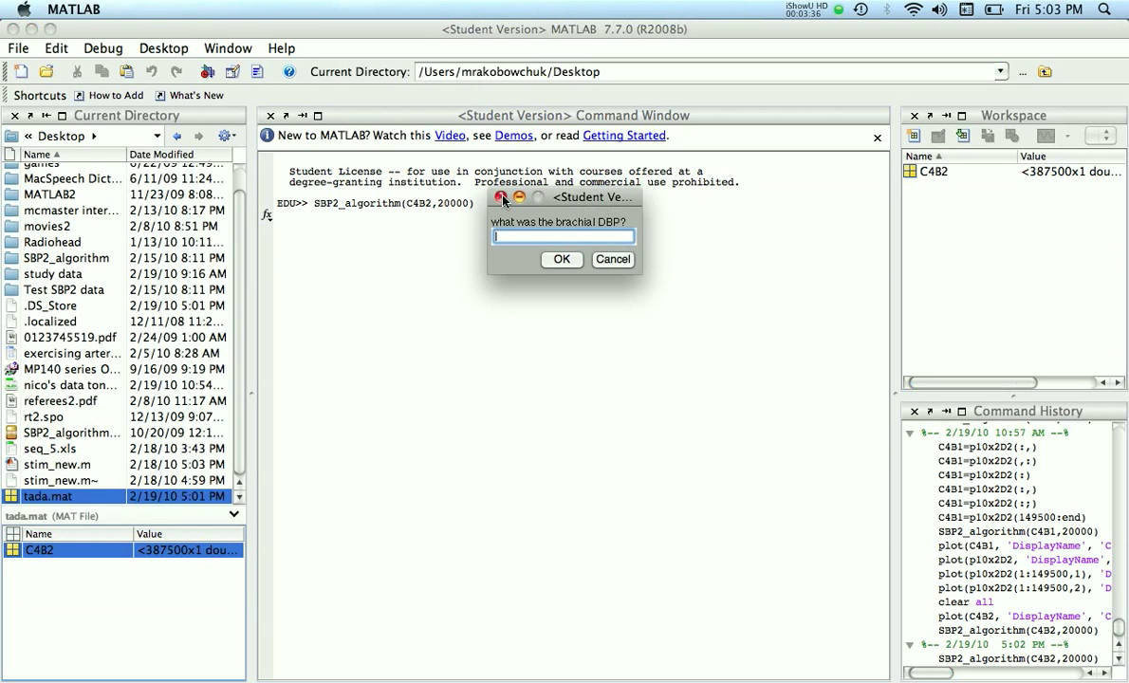
Step: Enter 70 as the brachial DBP and 110 as the brachial SBP
type("70")
left_click(560, 262)
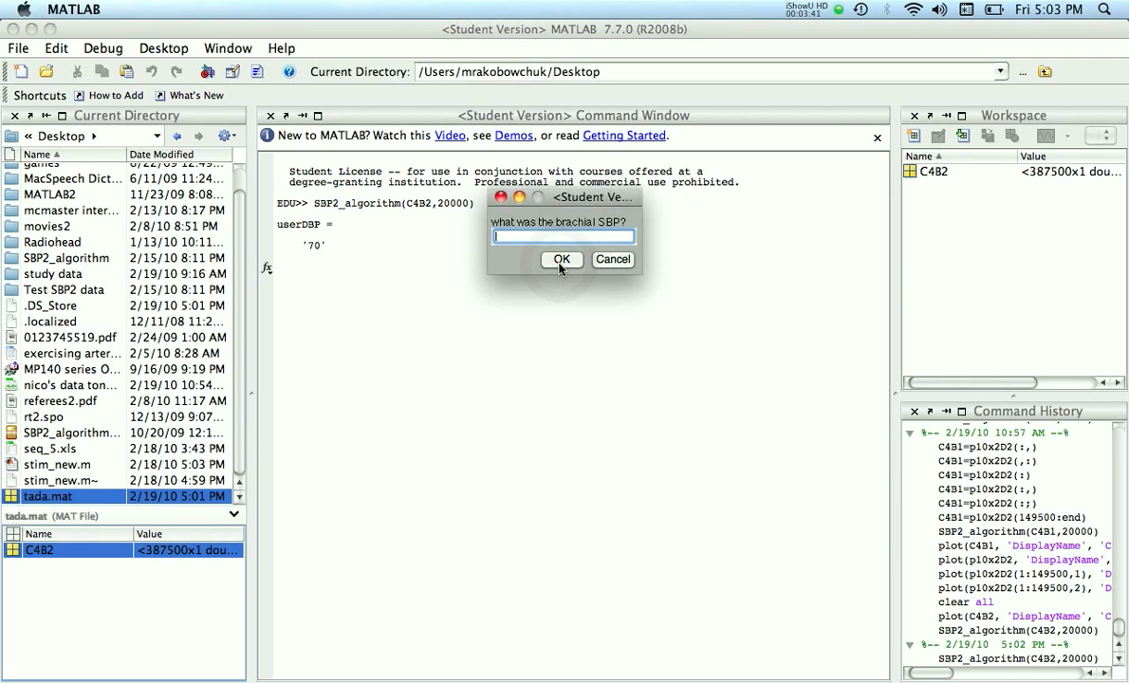
type("110")
Step: Confirm SBP 110, inspect the marked points in Figures 3, 2 and 1, and return to the results
left_click(561, 260)
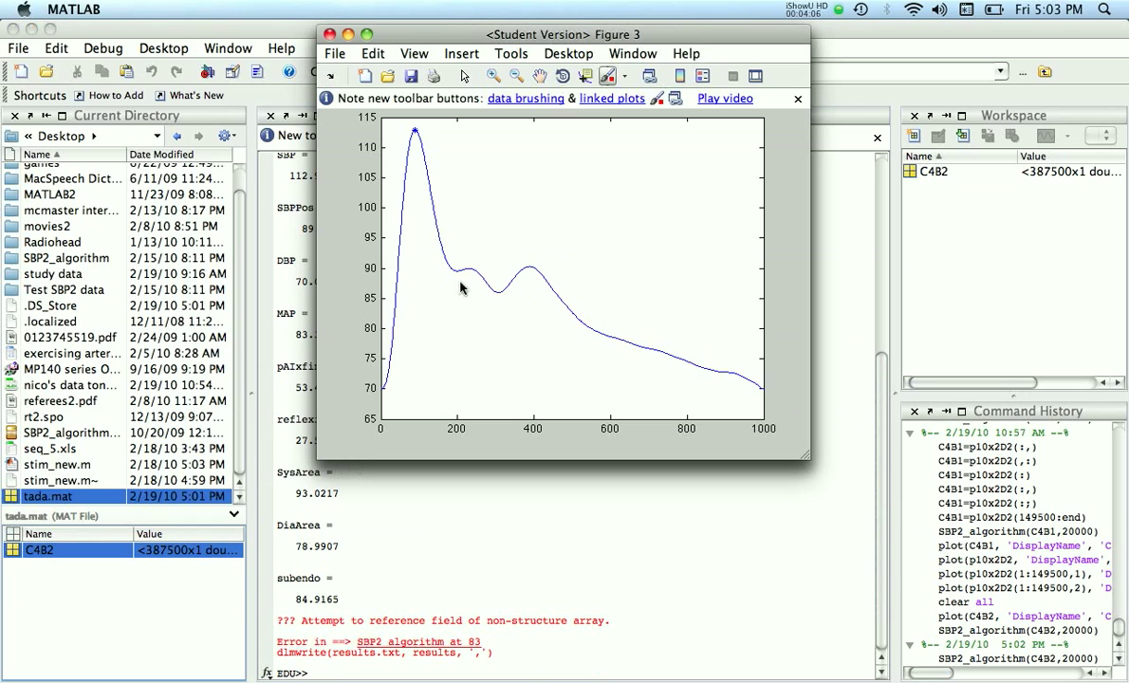
left_click(500, 295)
left_click(504, 280)
left_click(503, 296)
left_click(498, 293)
left_click(499, 292)
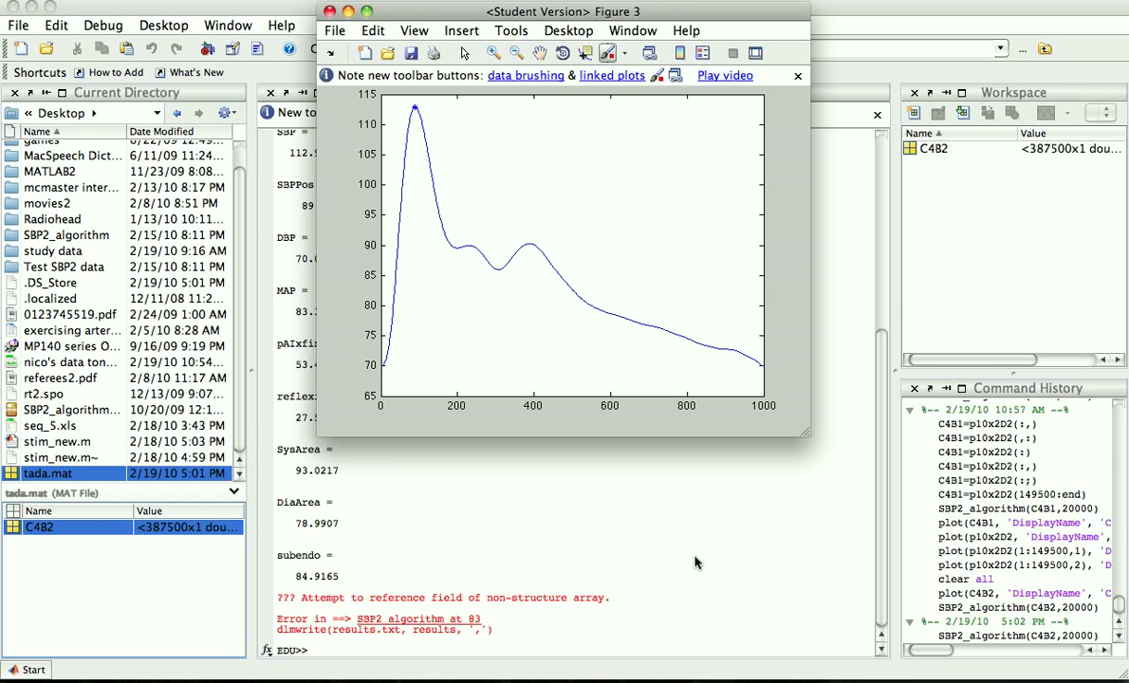
left_click(694, 562)
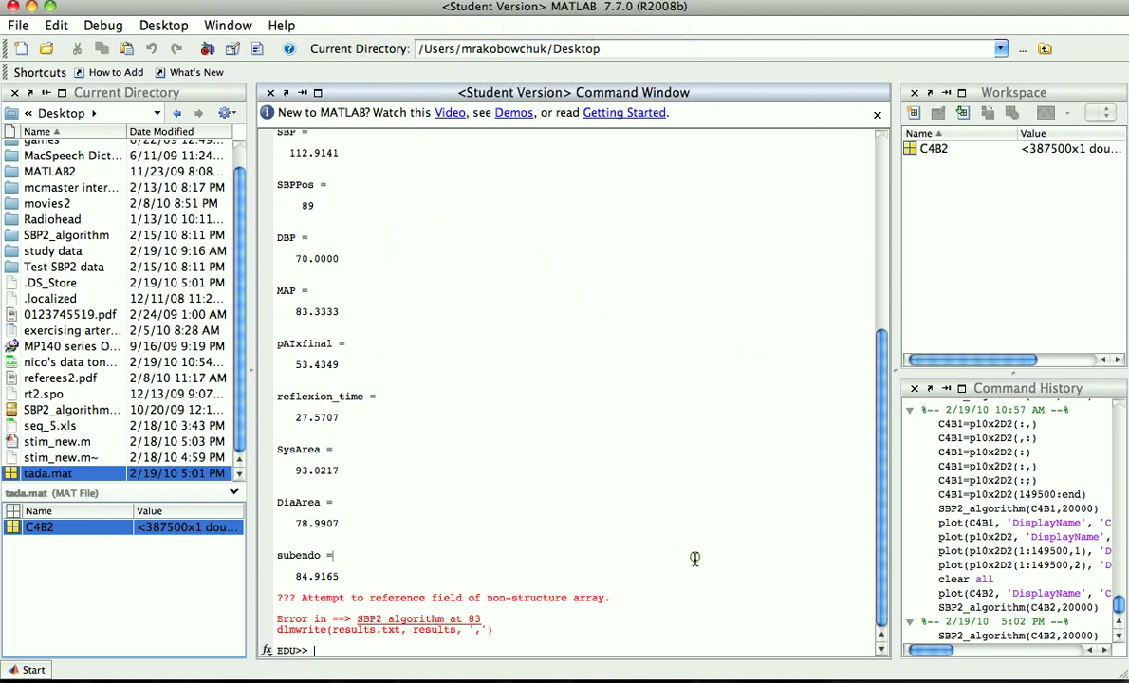
Step: Set a breakpoint at line 83 of SBP2_algorithm and rerun it with DBP 70 and SBP 110
left_click(430, 621)
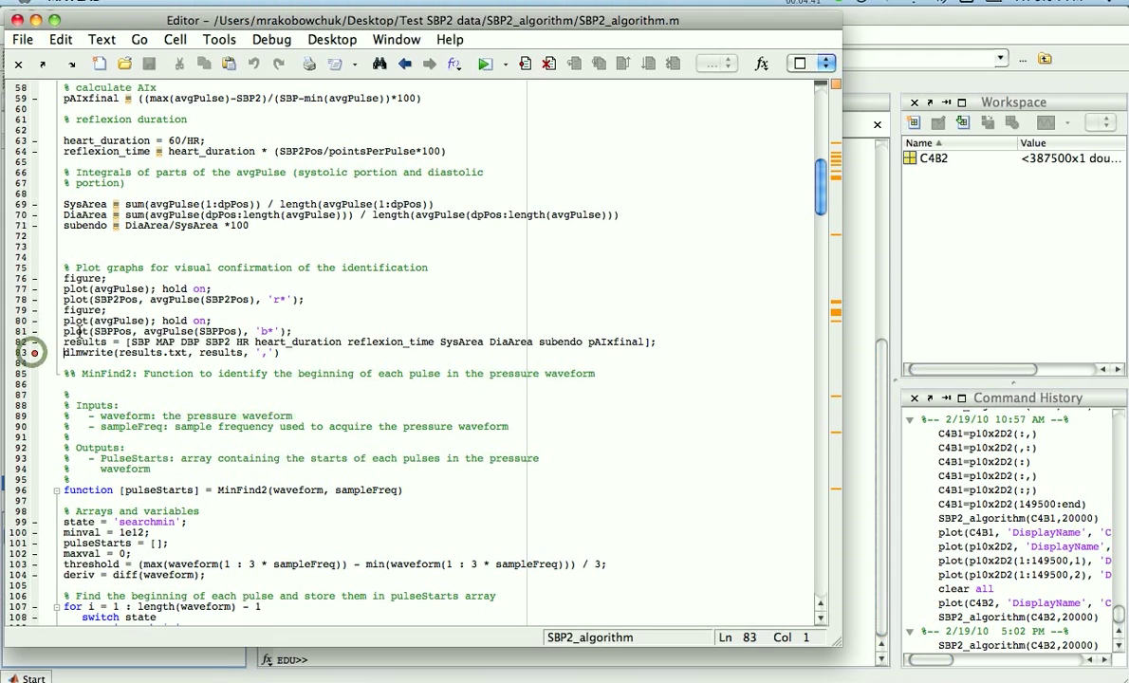
left_click(33, 344)
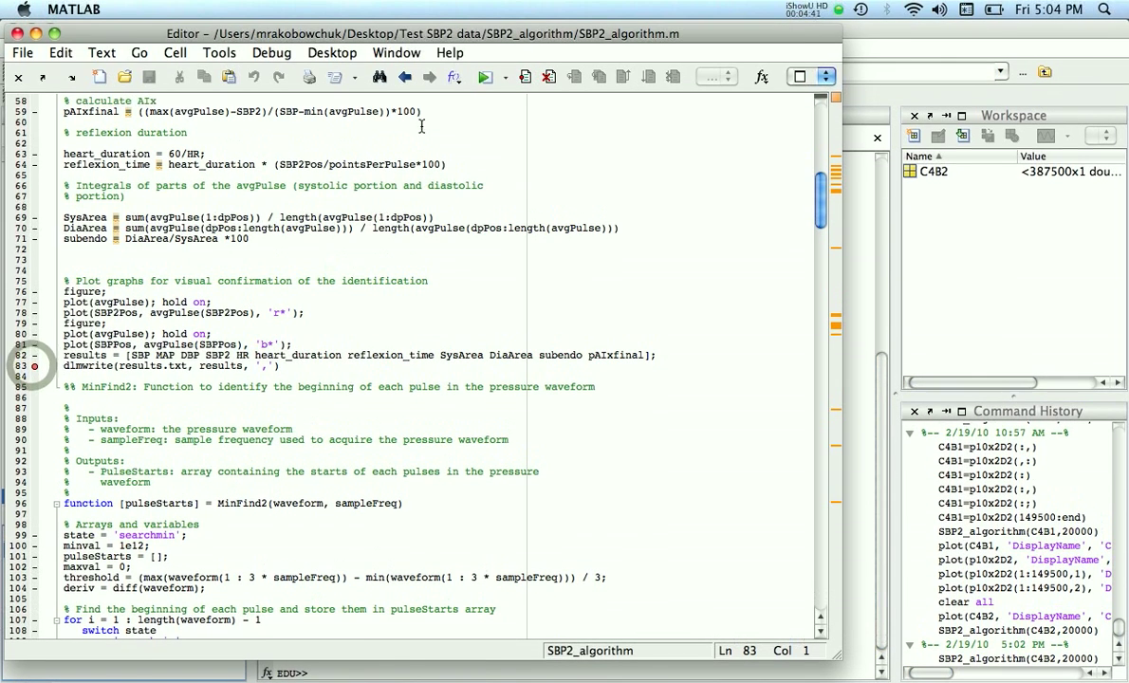
left_click(857, 330)
key("Up")
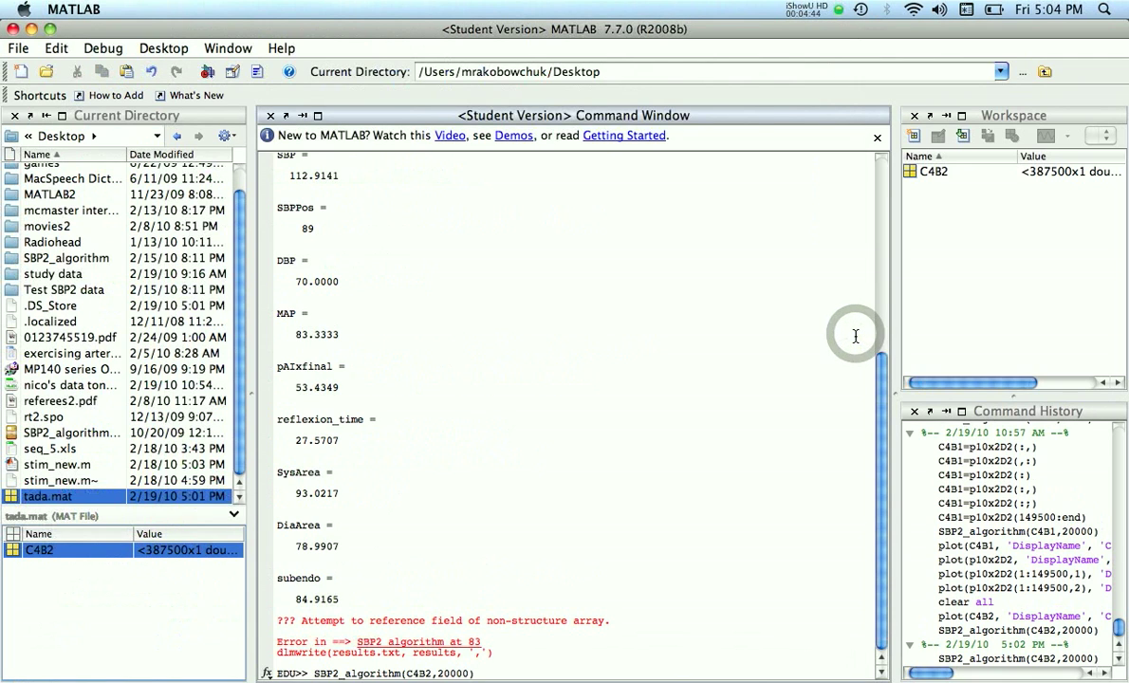
key("Return")
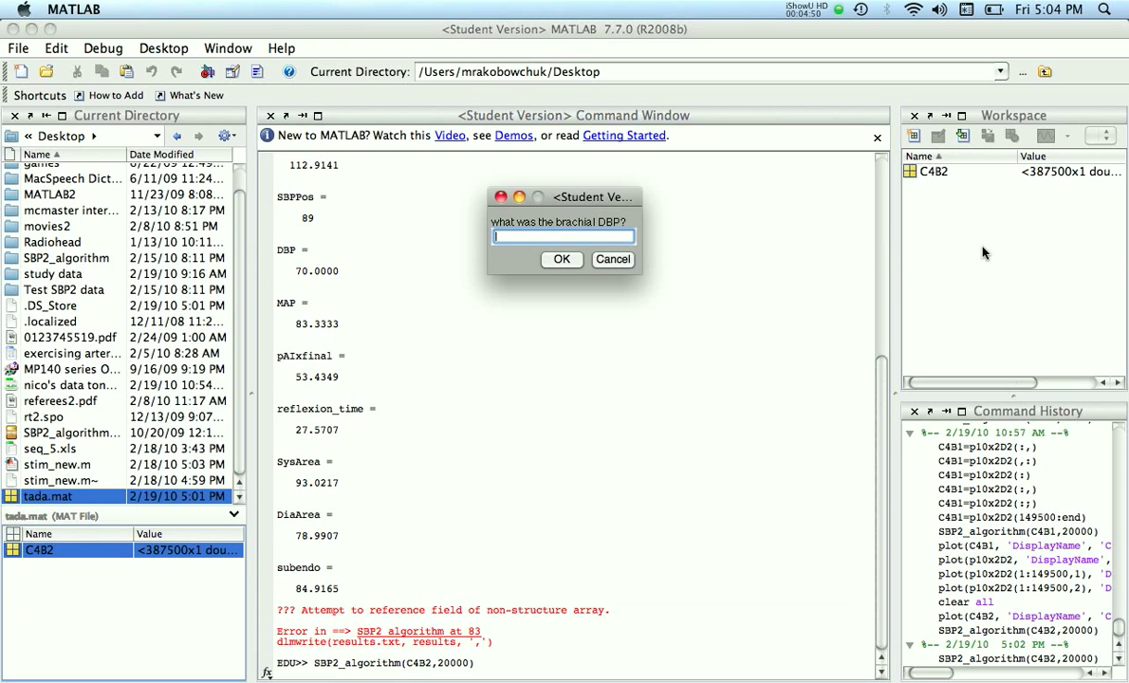
type("70")
left_click(560, 259)
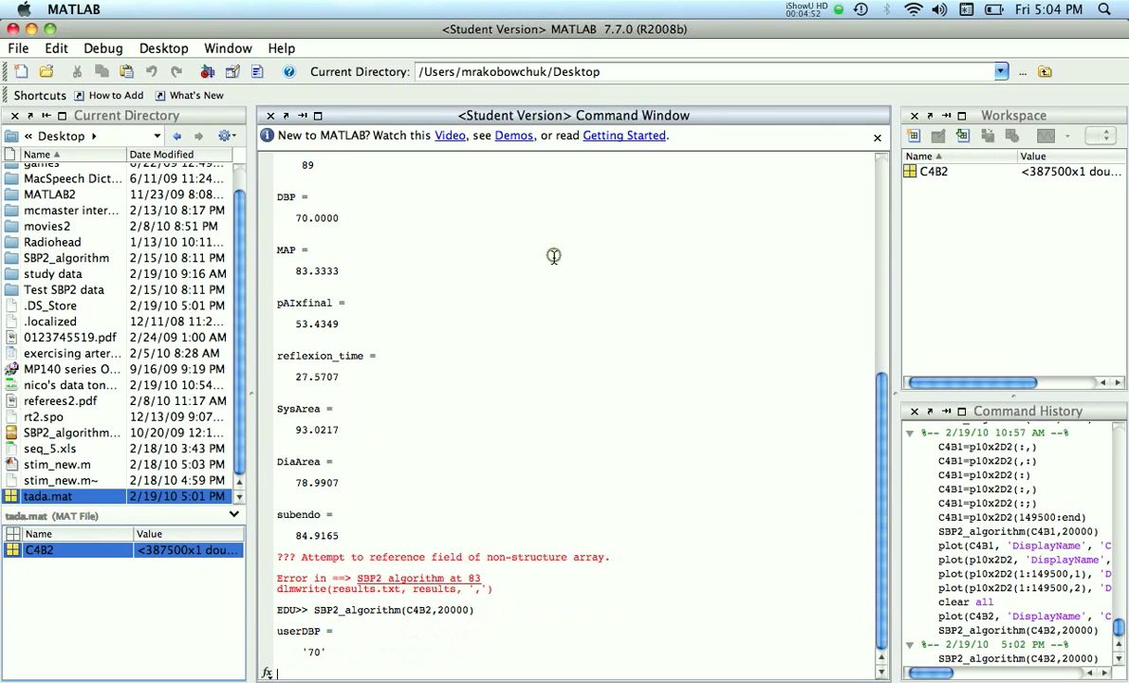
type("110")
left_click(560, 259)
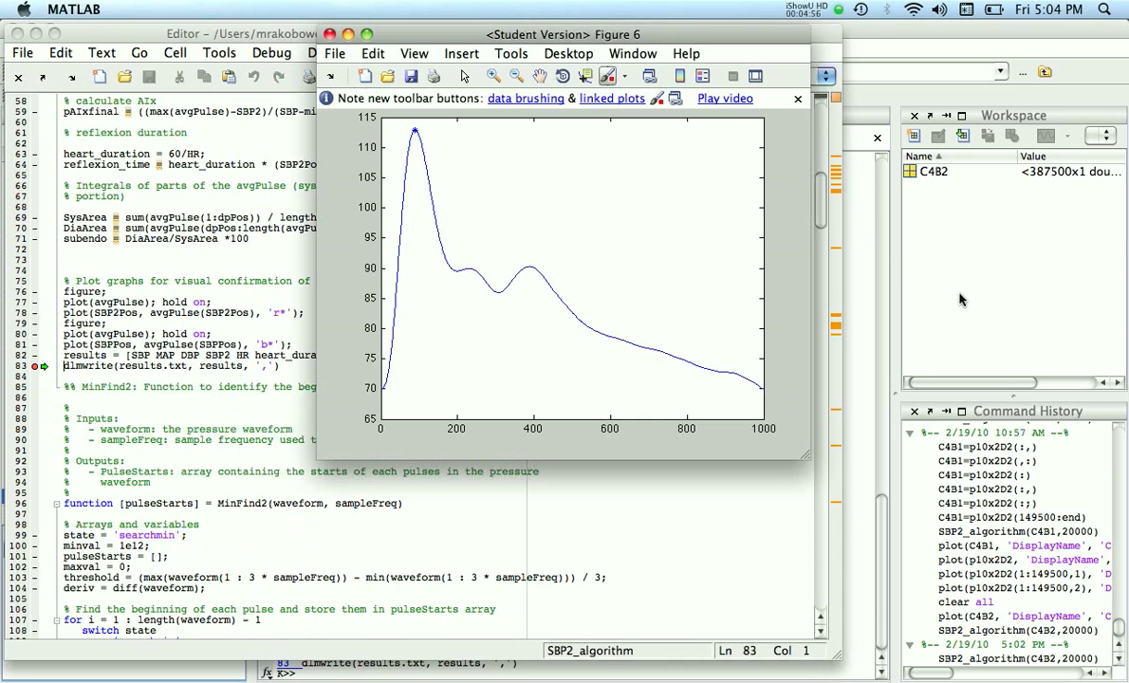
Step: Open the 1x11 results variable, select its whole row, and switch to Excel
scroll(977, 291, "down", 5)
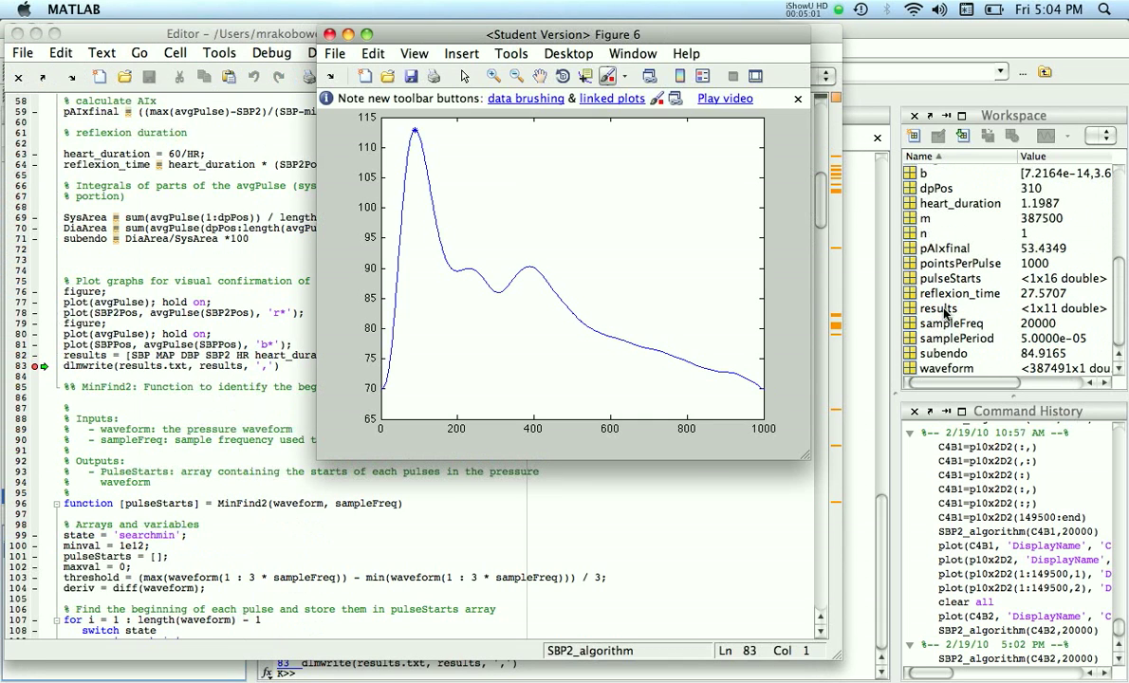
double_click(939, 308)
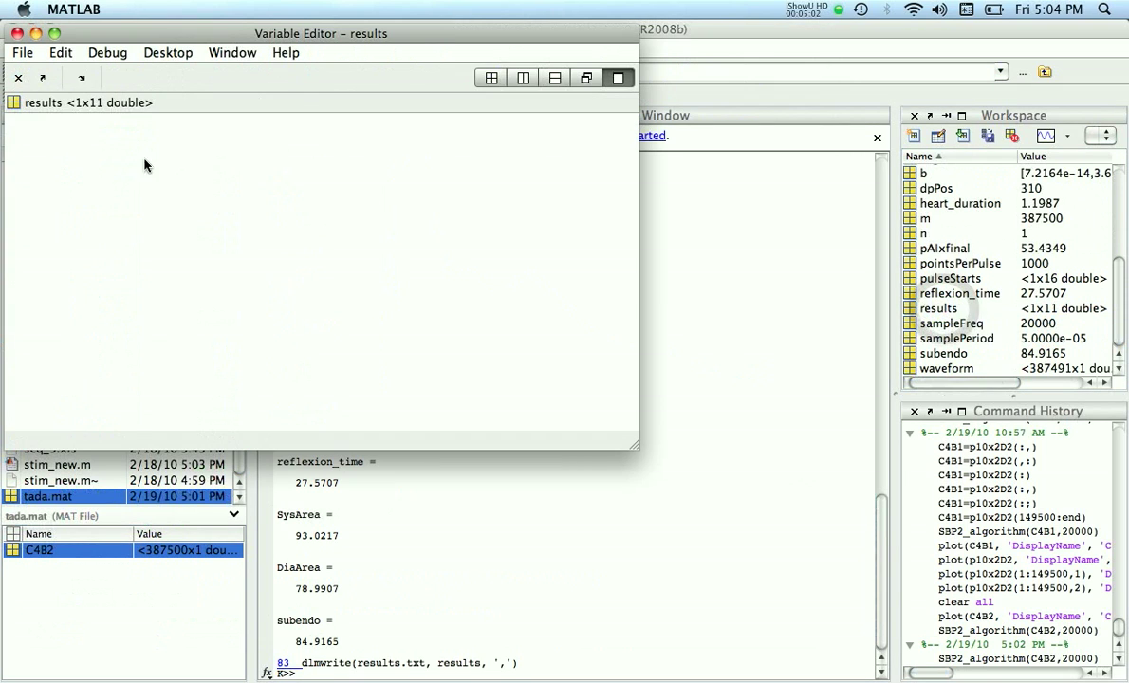
left_click(23, 138)
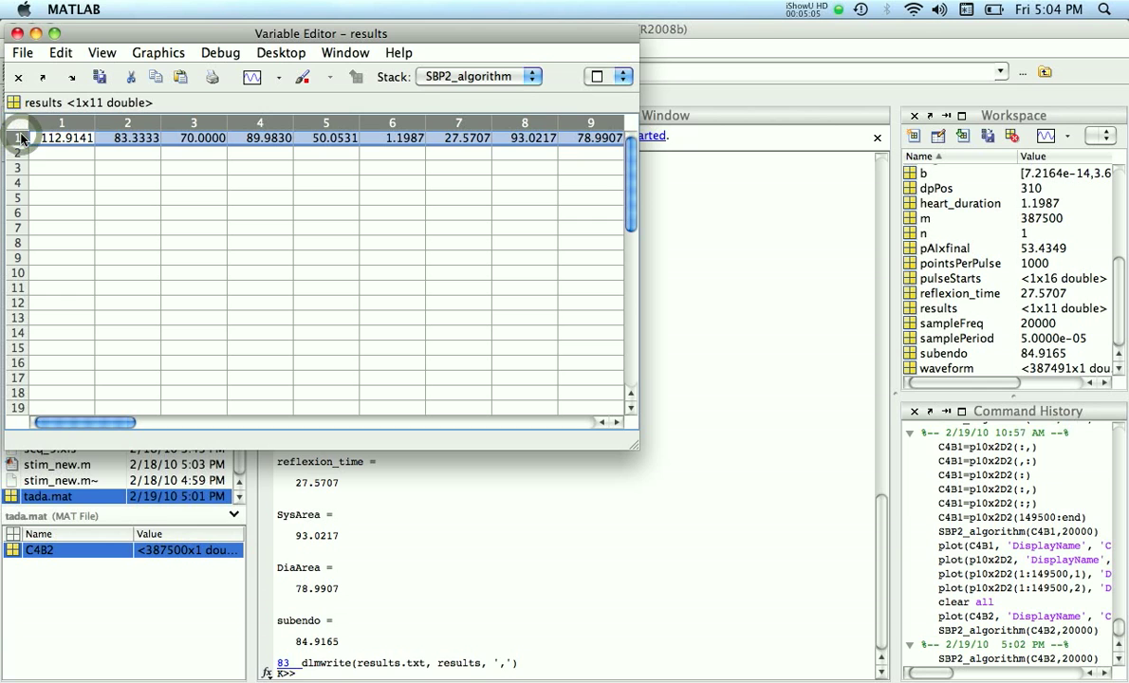
key("super+Tab")
key("super+Tab")
key("super+Tab")
key("super+Tab")
key("super+Tab")
key("super+Tab")
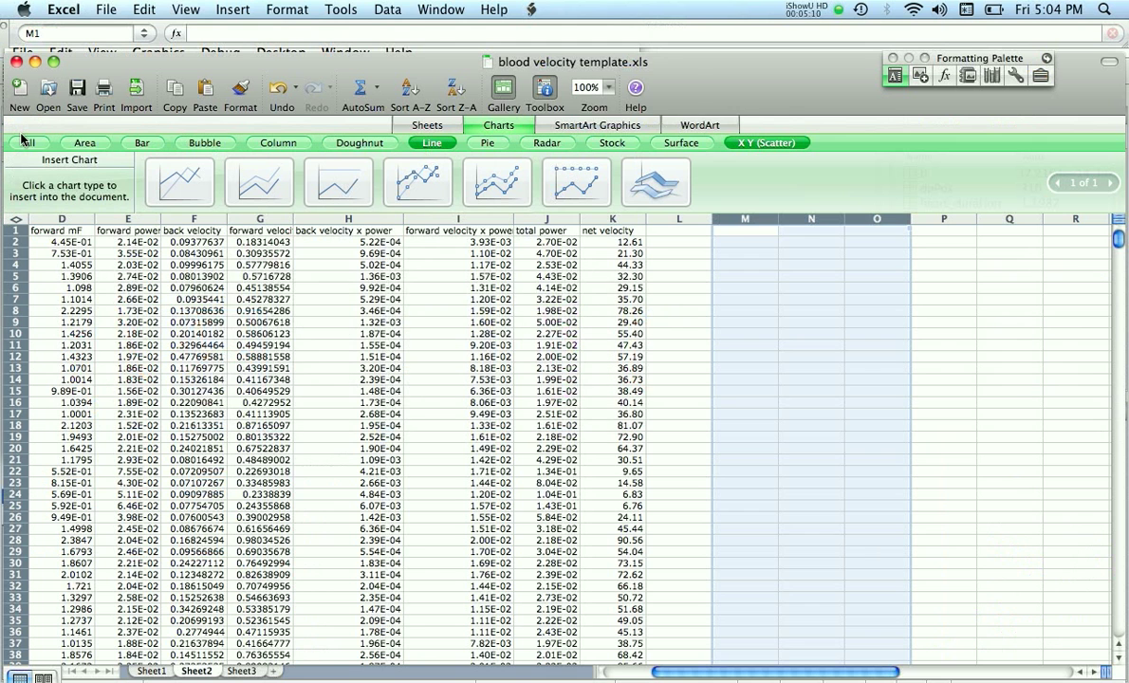
Step: Reopen nico's data tonometer.xlsx from recent files and select cell B9
left_click(104, 9)
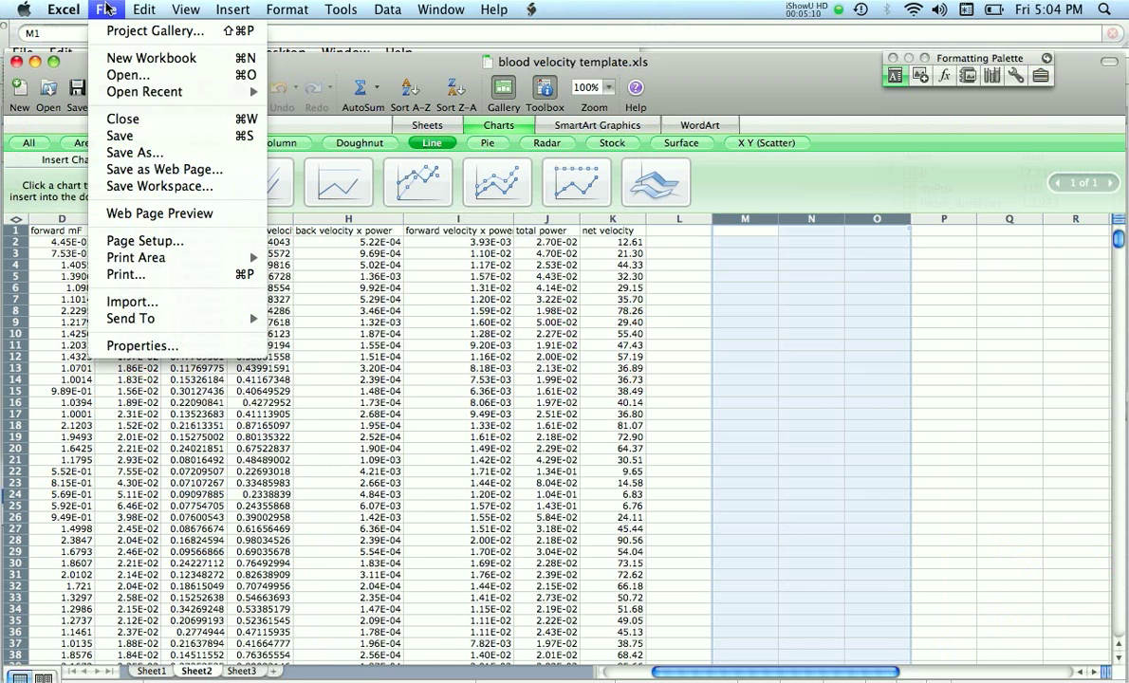
mouse_move(180, 97)
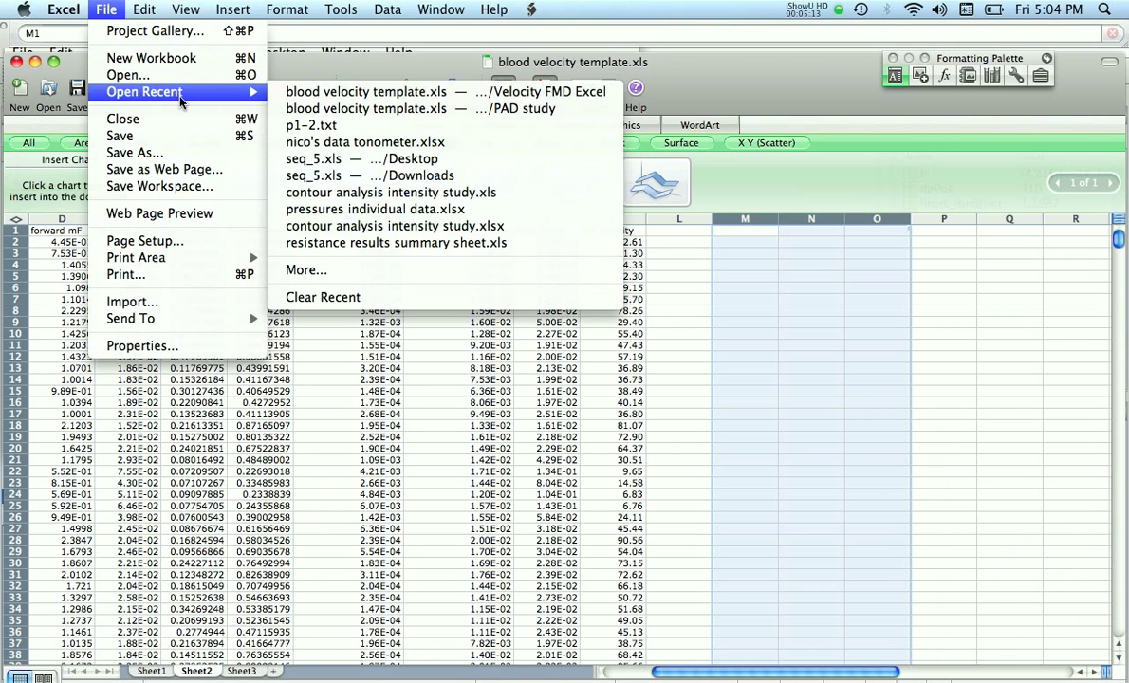
left_click(336, 142)
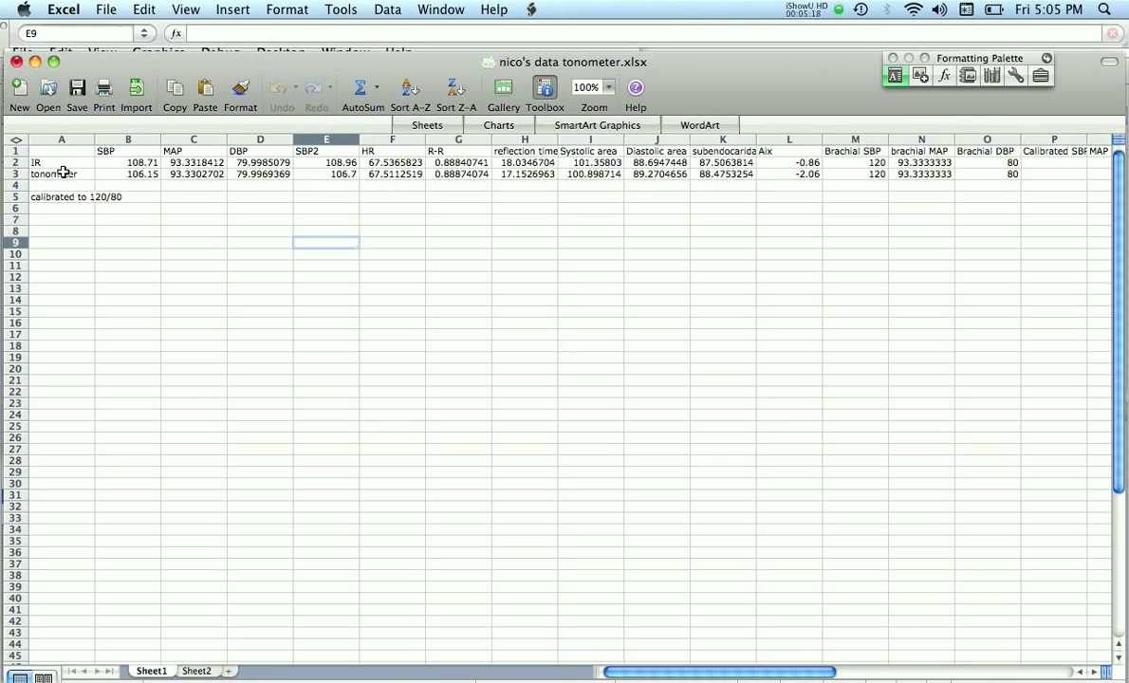
left_click(115, 241)
Step: Paste the MATLAB results into row 9 and label cell A9 'Y2 radial'
type("112.914061\t83.3333316\t69.9999982\t89.9829695\t50.0531119\t1.19872667\t27.5707133\t93.0216915\t78.9907379\t84.9164713\t53.4349115")
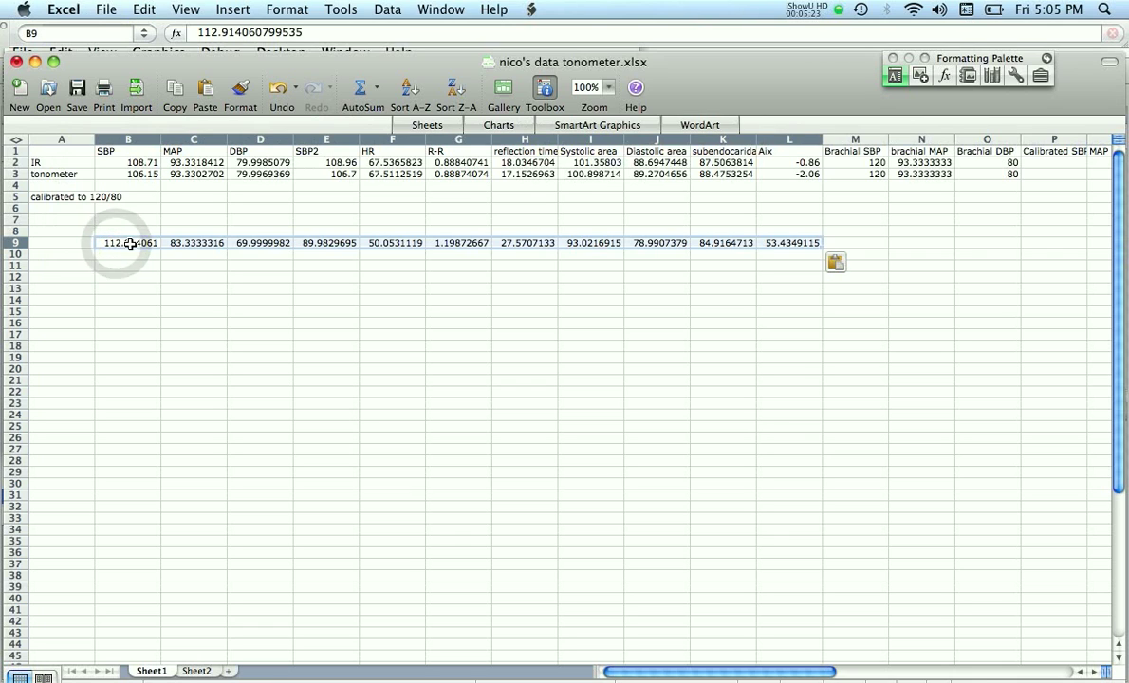
left_click(125, 242)
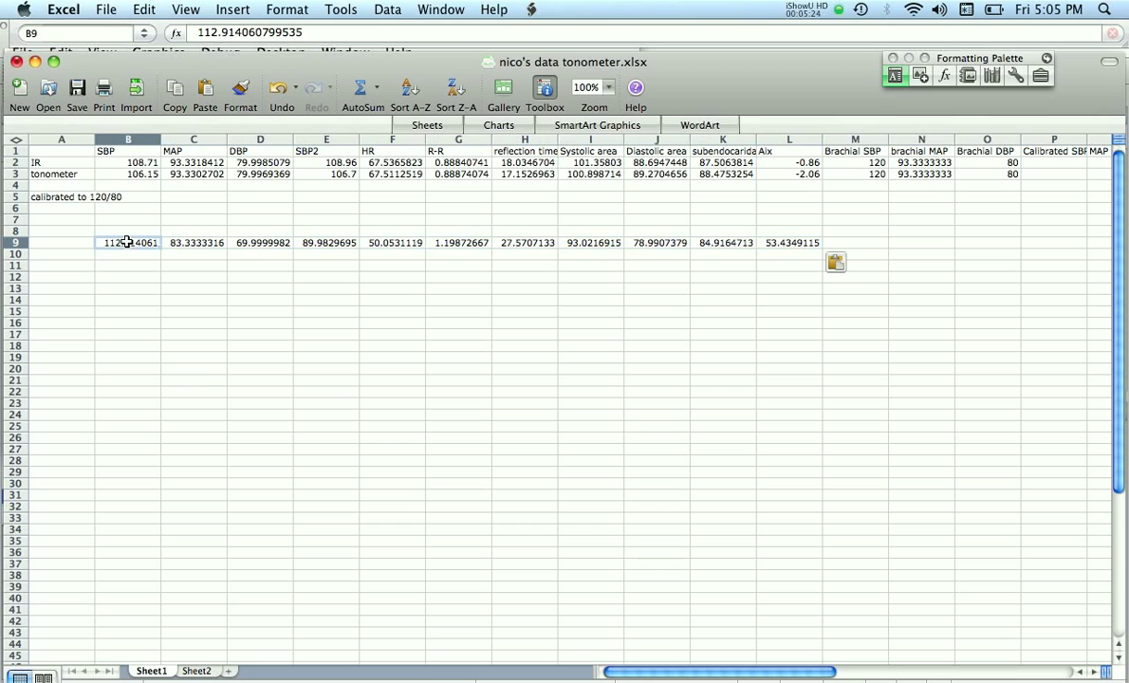
left_click(77, 242)
type("Y2")
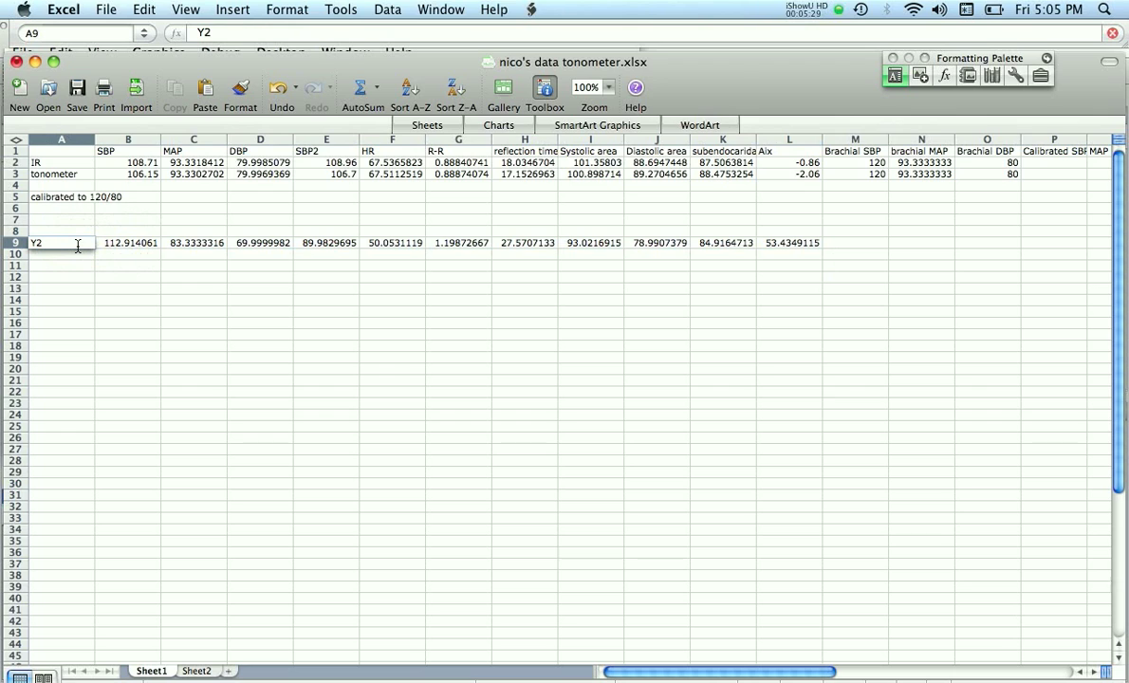
type(" radial")
key("Tab")
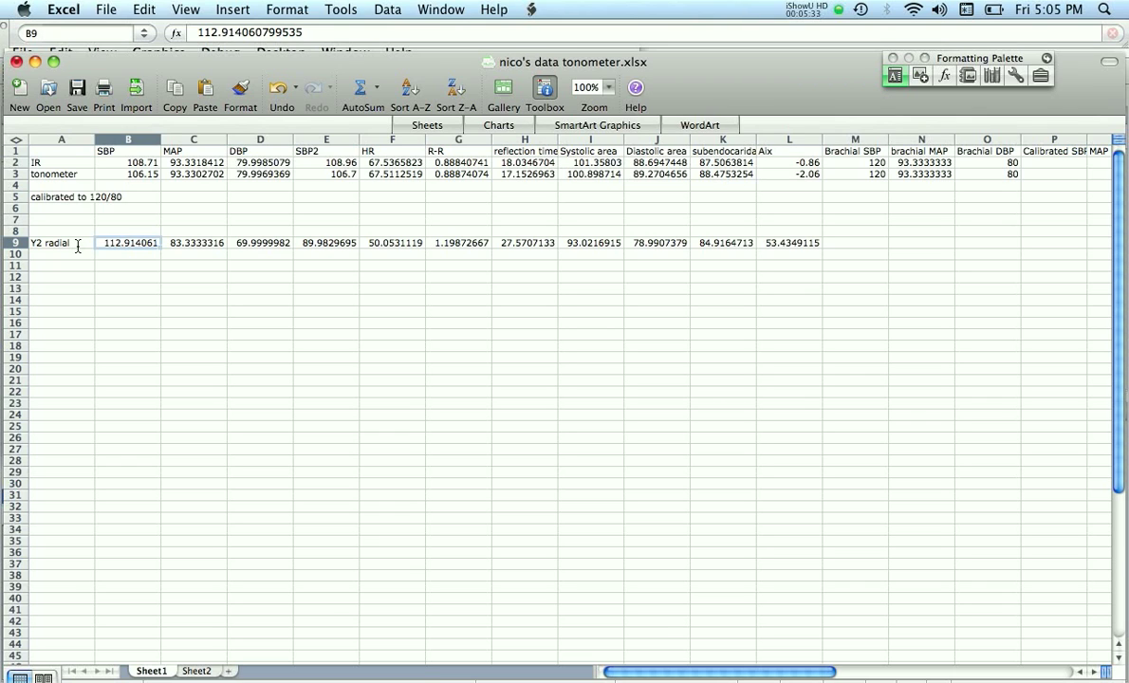
Step: Review the pasted MAP, DBP, SBP2, HR, R-R, reflection time and systolic area values against MATLAB
key("Right")
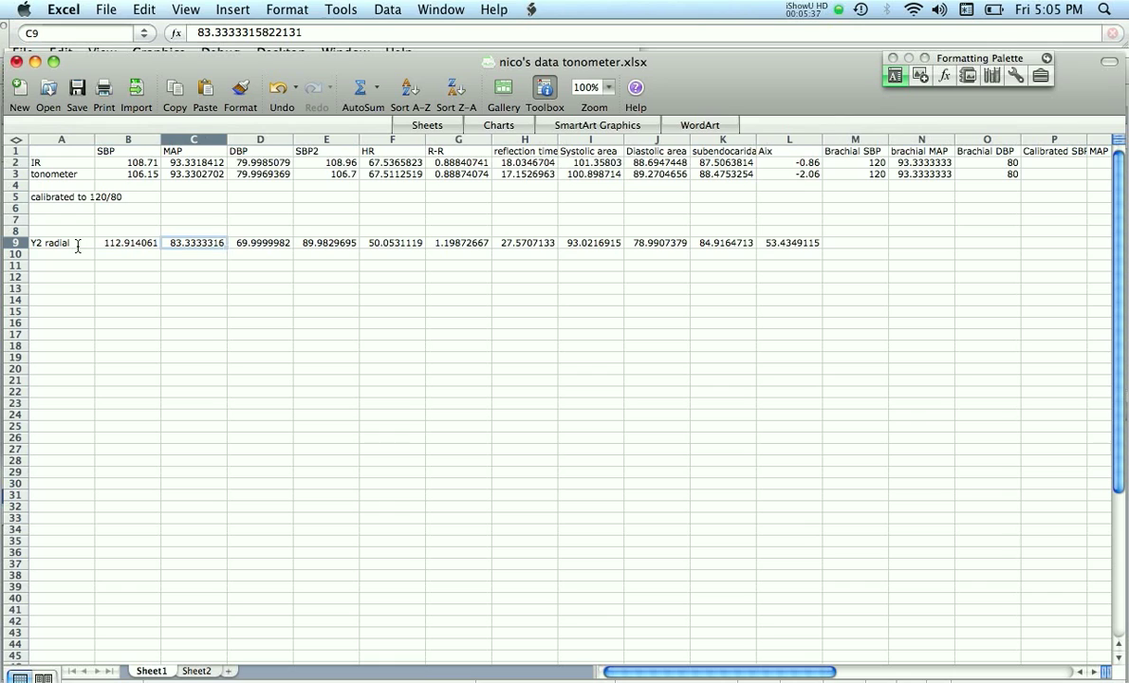
key("Right")
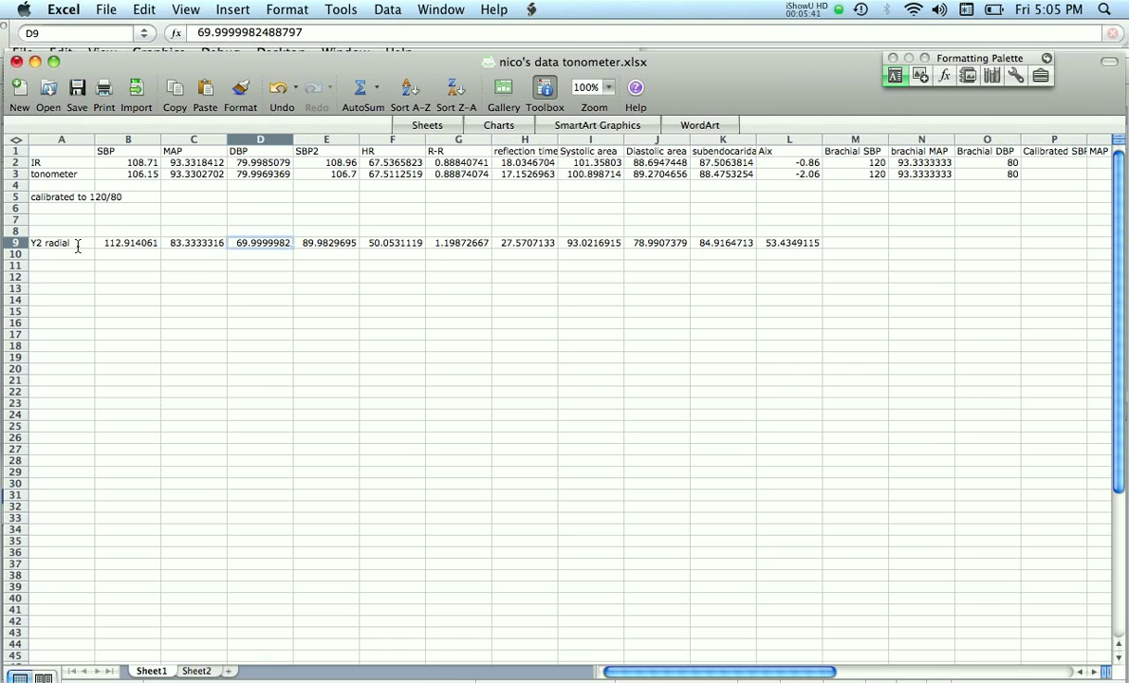
key("Right")
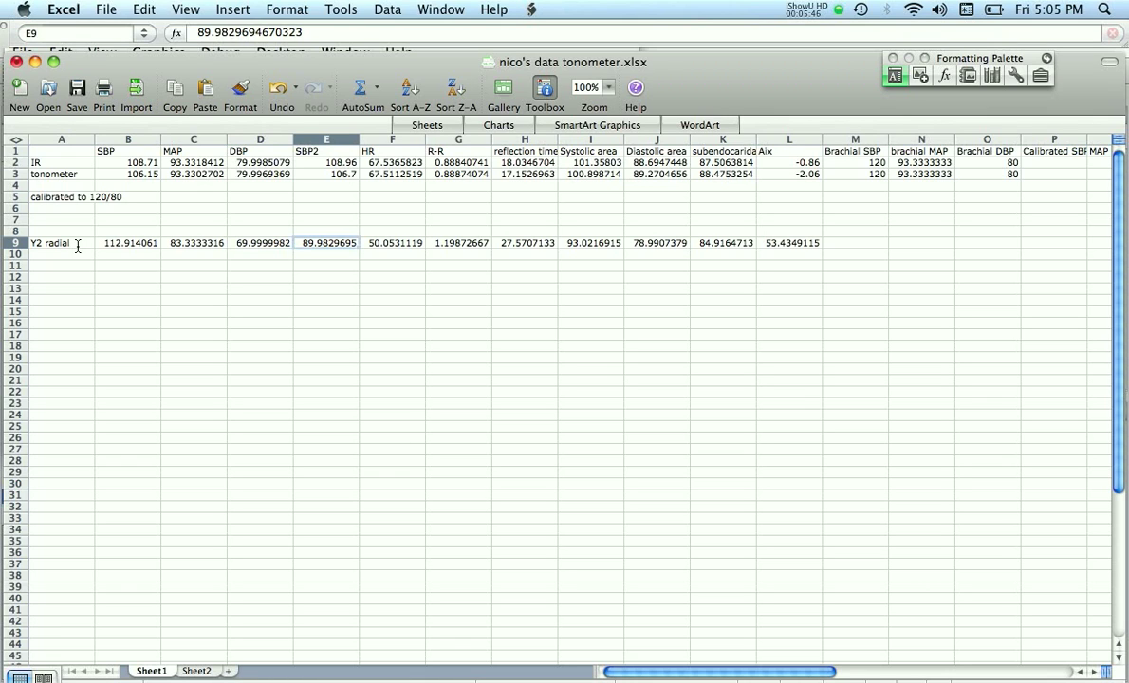
key("Right")
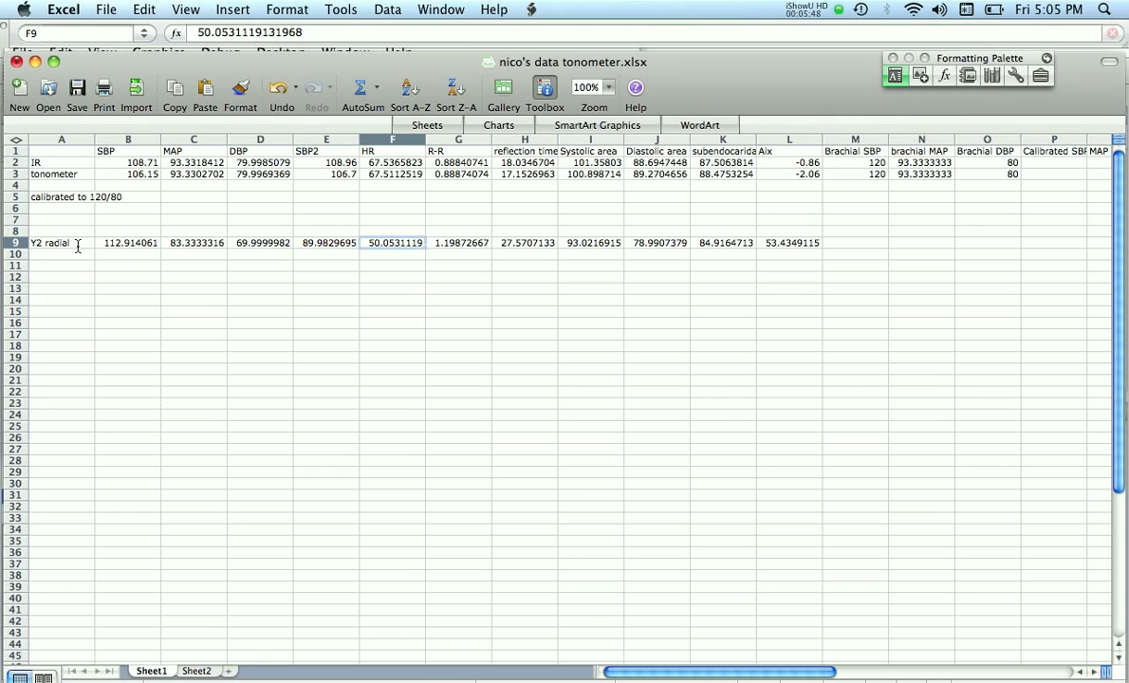
key("Right")
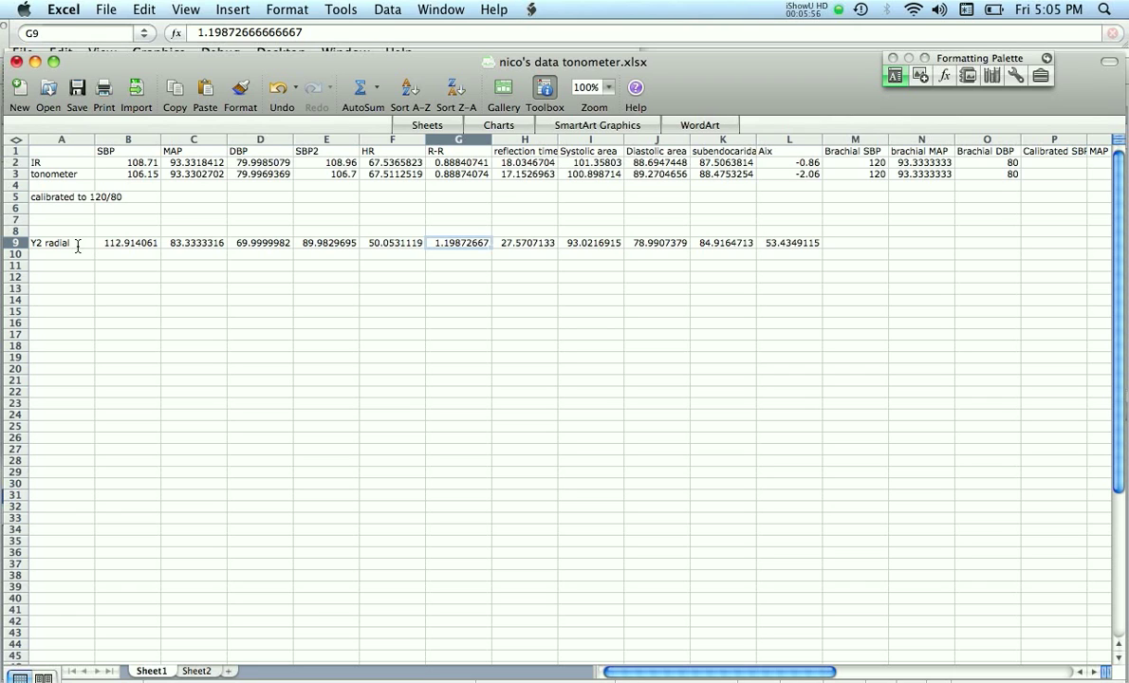
key("Left")
key("Right")
key("Right")
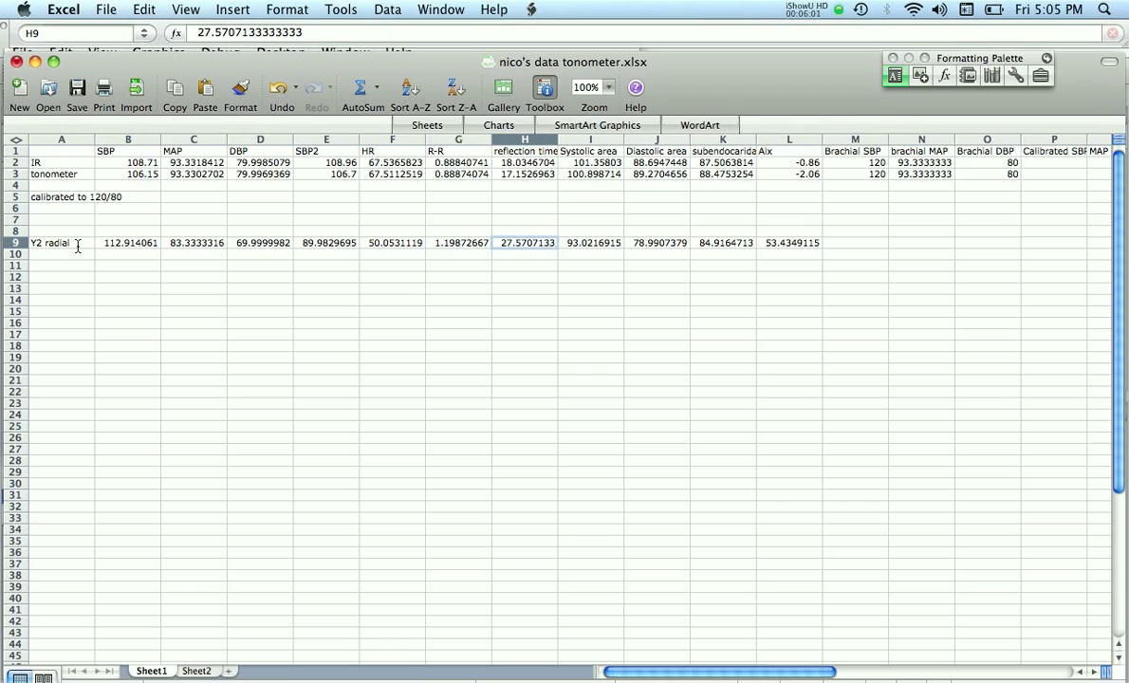
key("Left")
key("Left")
key("Left")
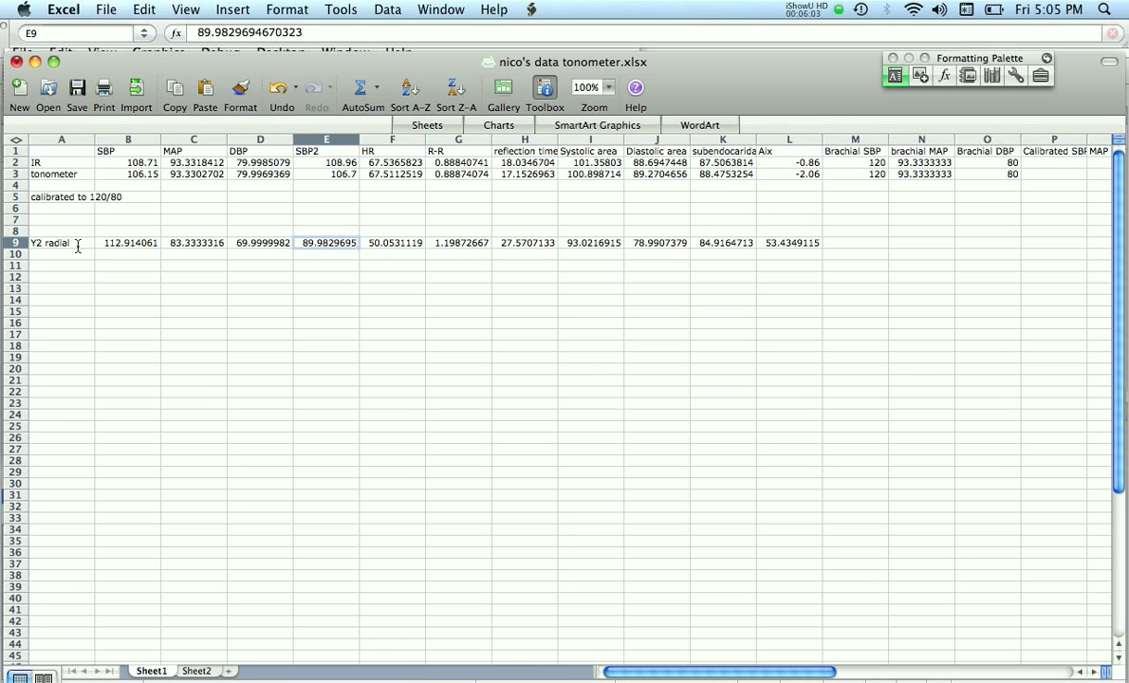
key("Right")
key("Right")
key("Right")
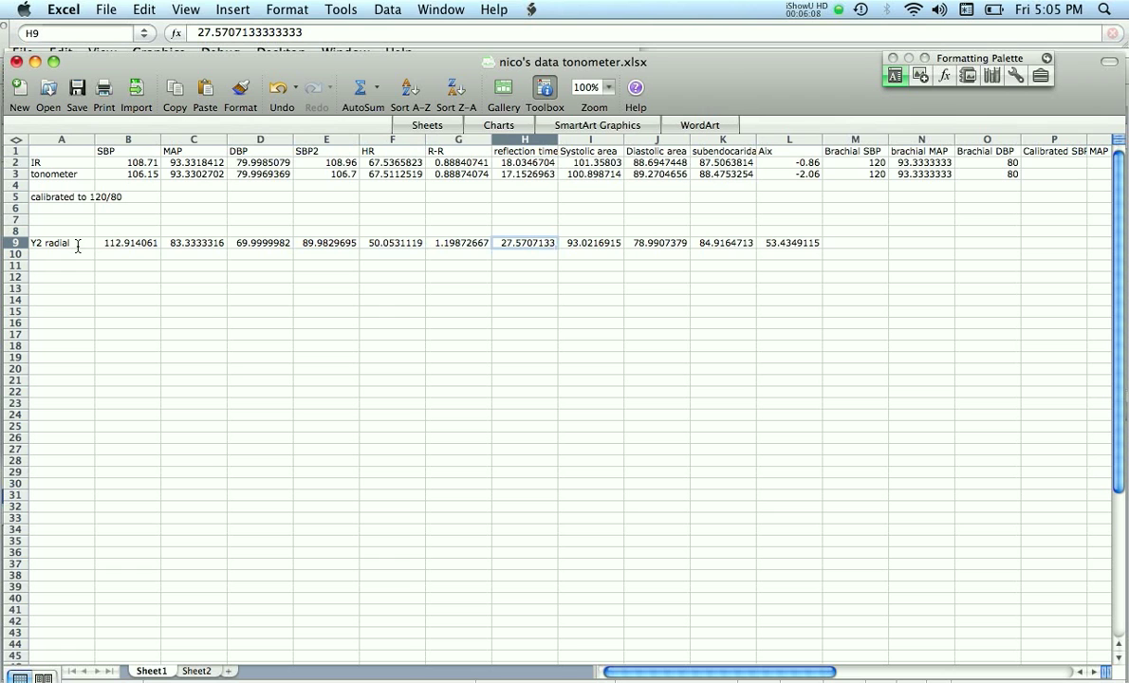
key("Right")
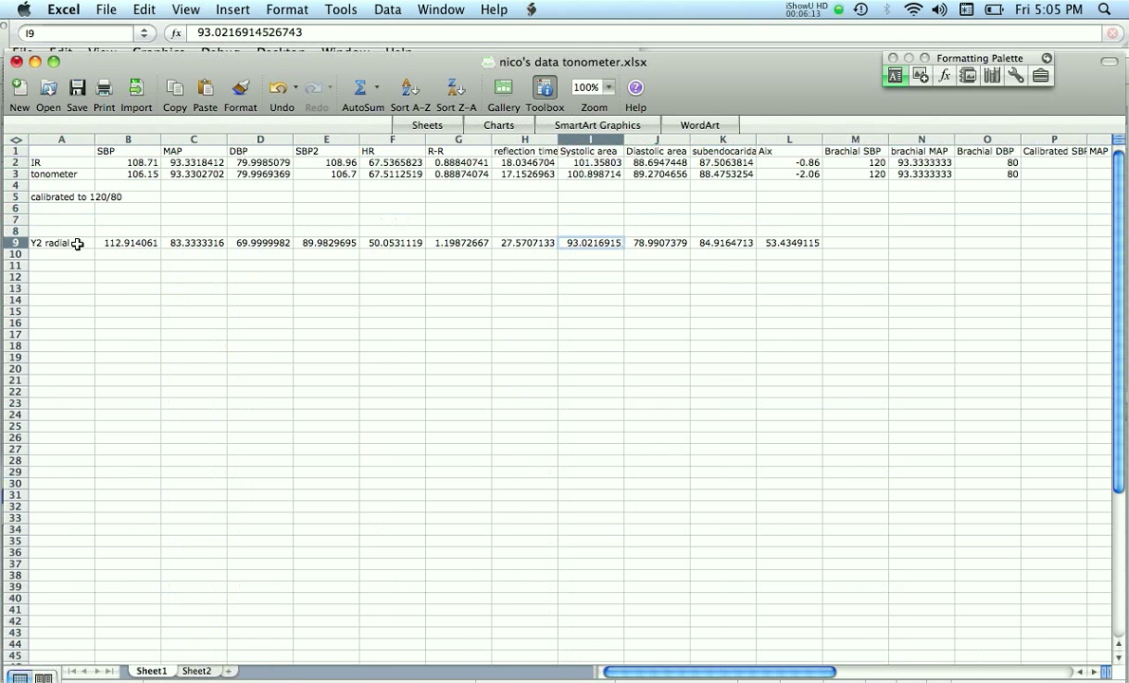
key("super+Tab")
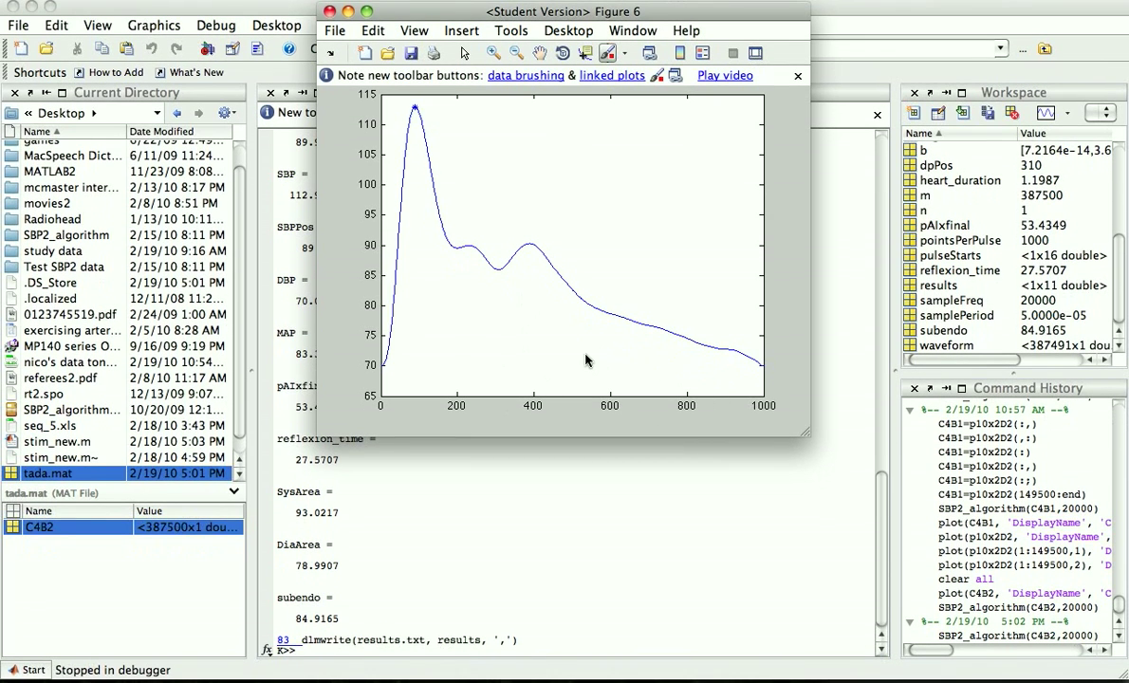
Step: Compare the Diastolic area value in J9 with MATLAB's output, then return to the spreadsheet
key("super+Tab")
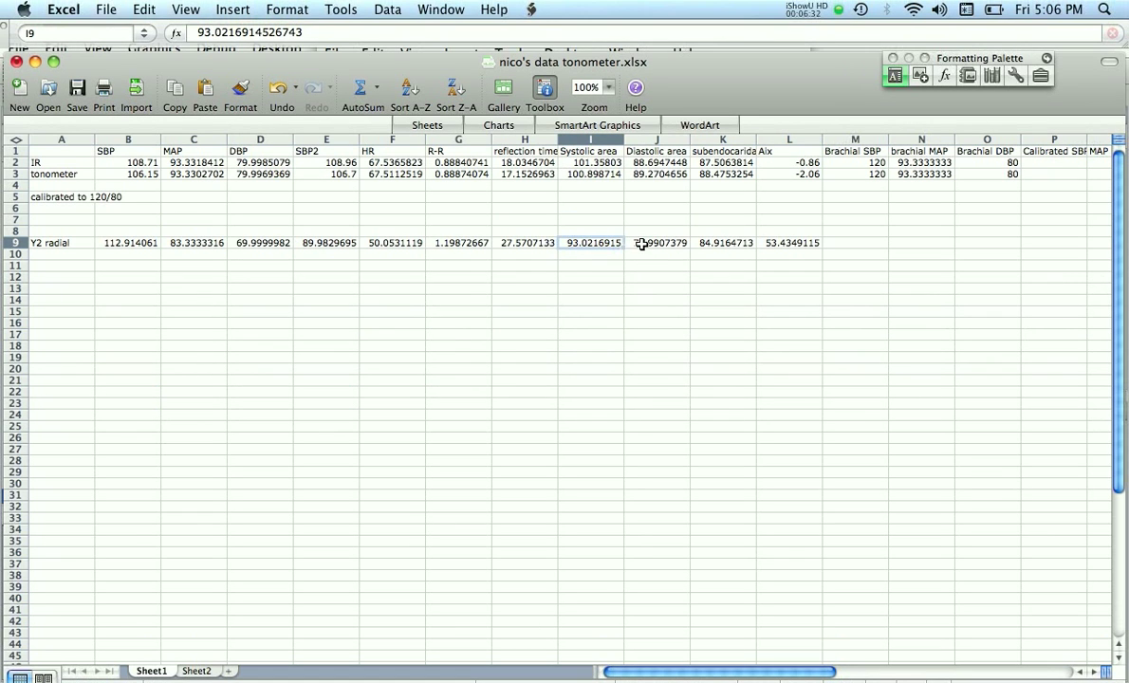
left_click(642, 244)
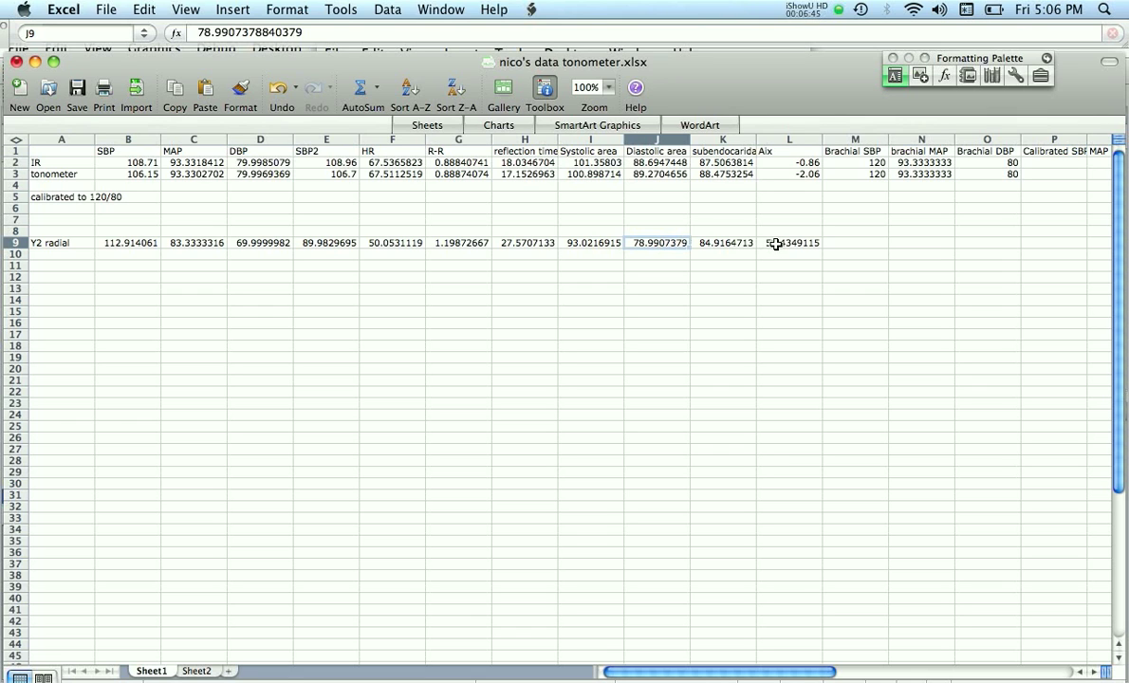
key("super+Tab")
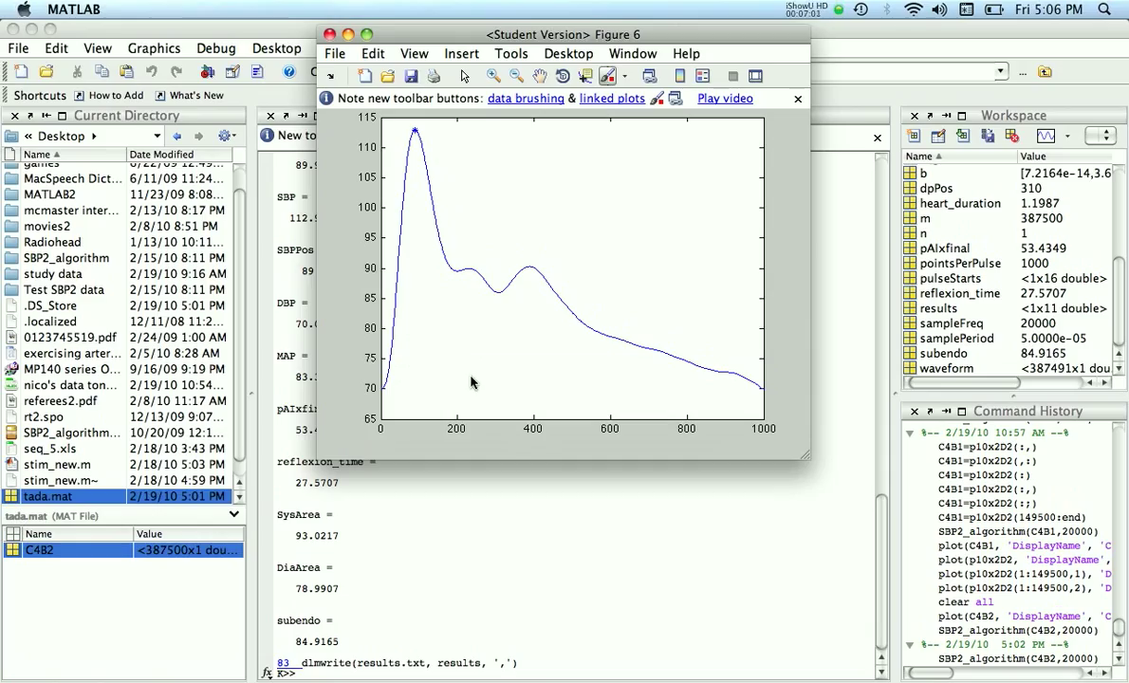
key("super+Tab")
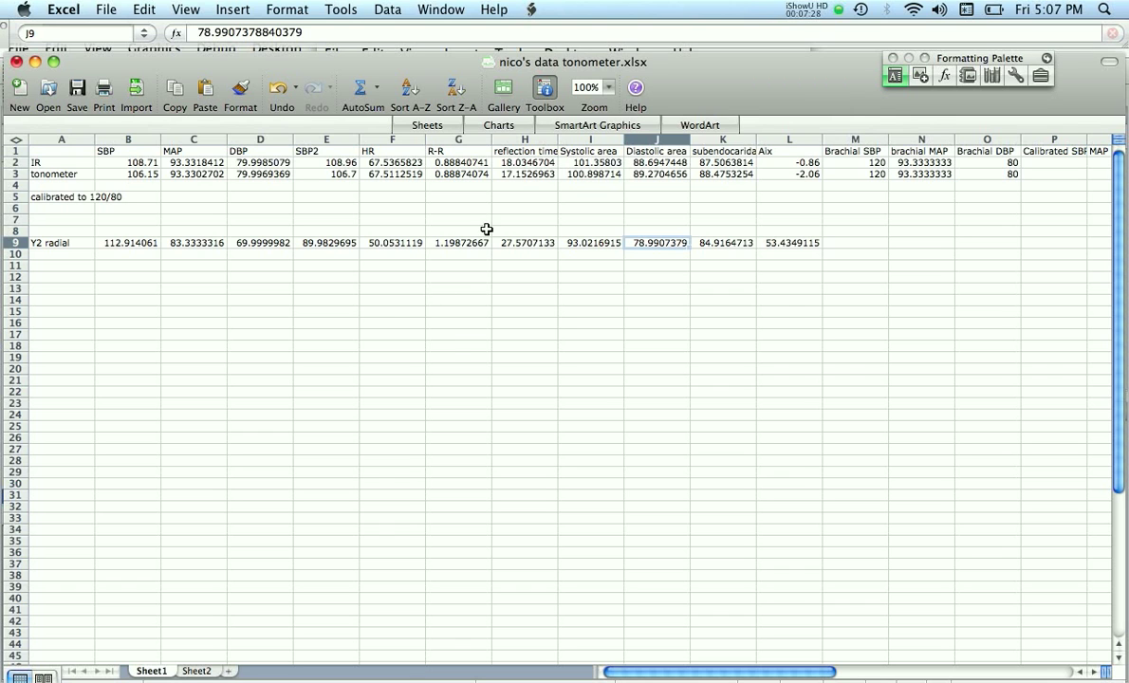
Step: Switch to LabChart's Y2 pre chart showing all six channels and the radial tonometer comment
key("super+Tab")
key("super+Tab")
key("super+Tab")
key("super+Tab")
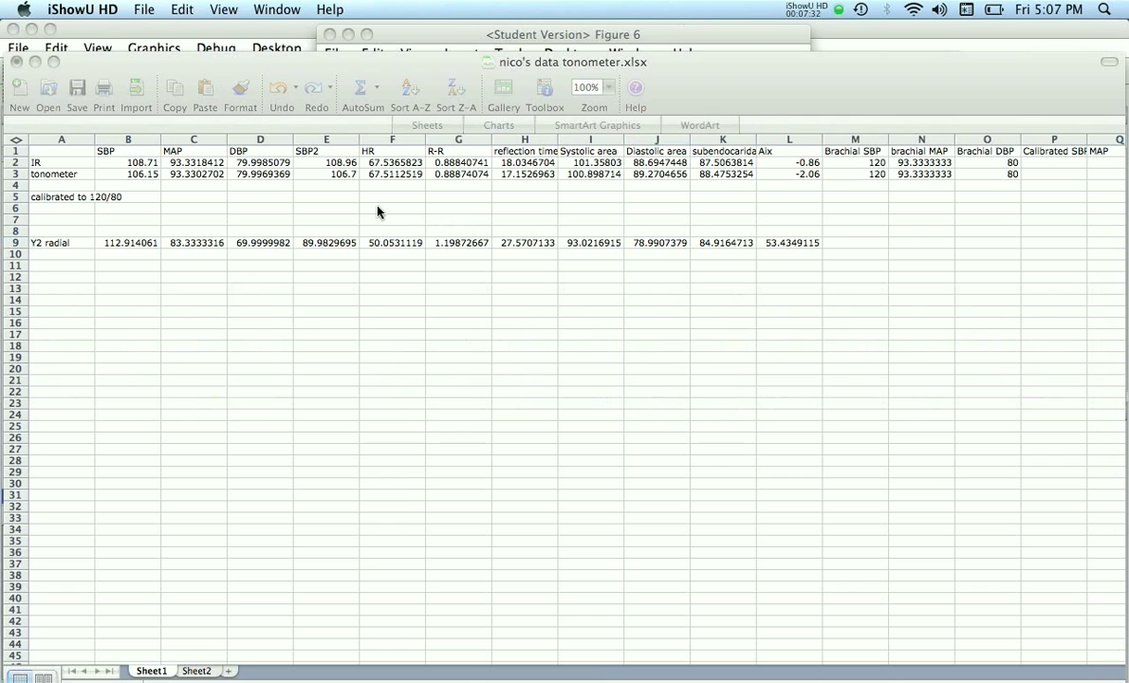
key("super+Tab")
key("super+Tab")
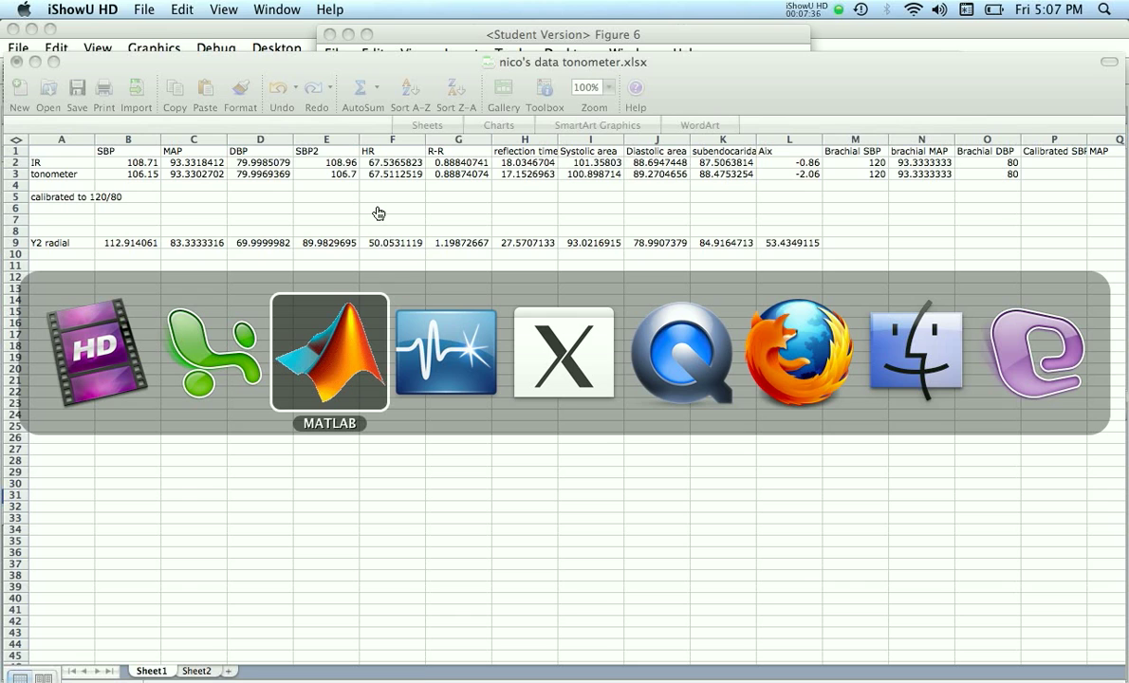
key("super+Tab")
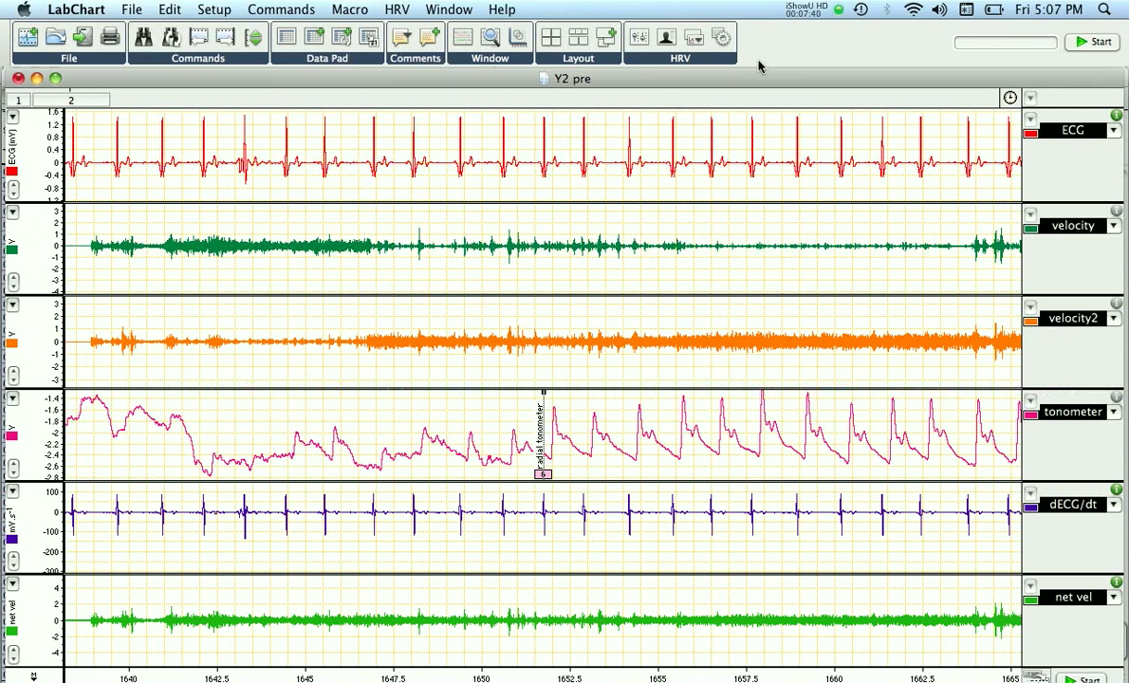
left_click(841, 11)
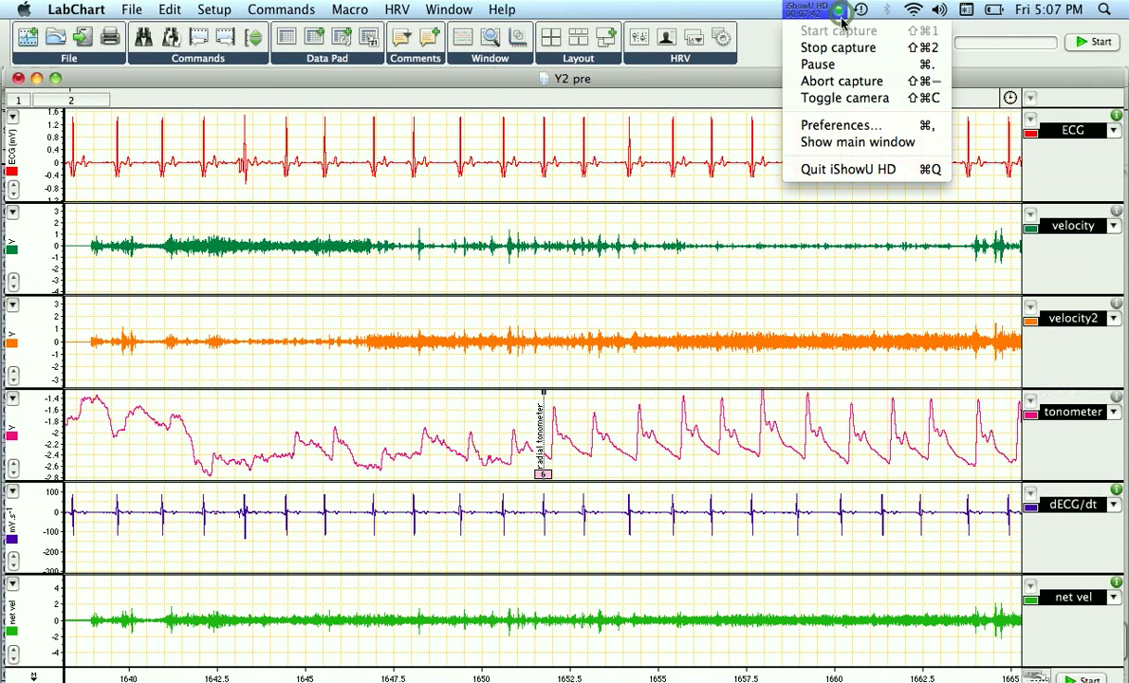